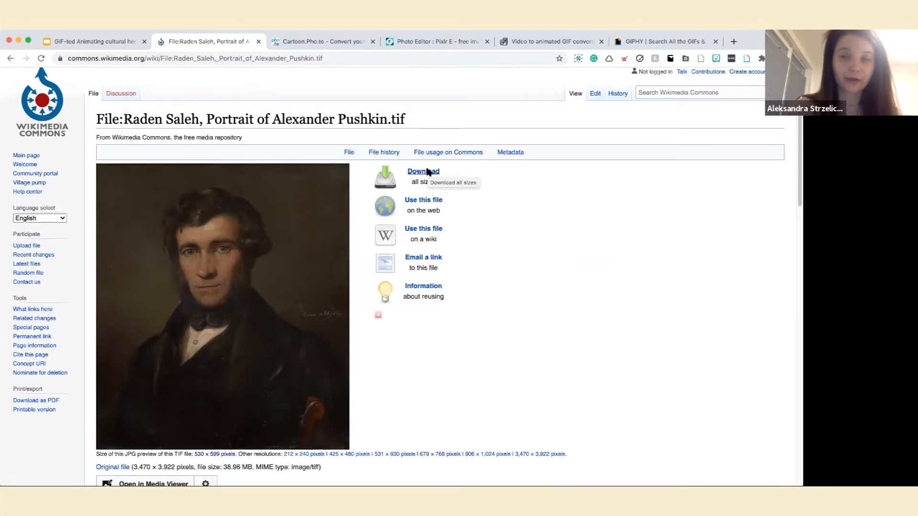
Open the 1024px download of the Alexander Pushkin portrait from Wikimedia Commons and save the image to the computer.
click(428, 172)
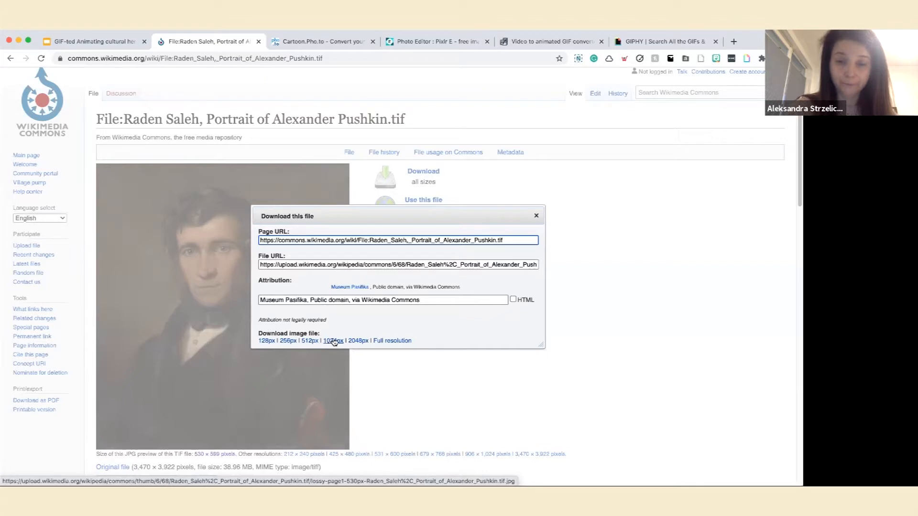
click(334, 341)
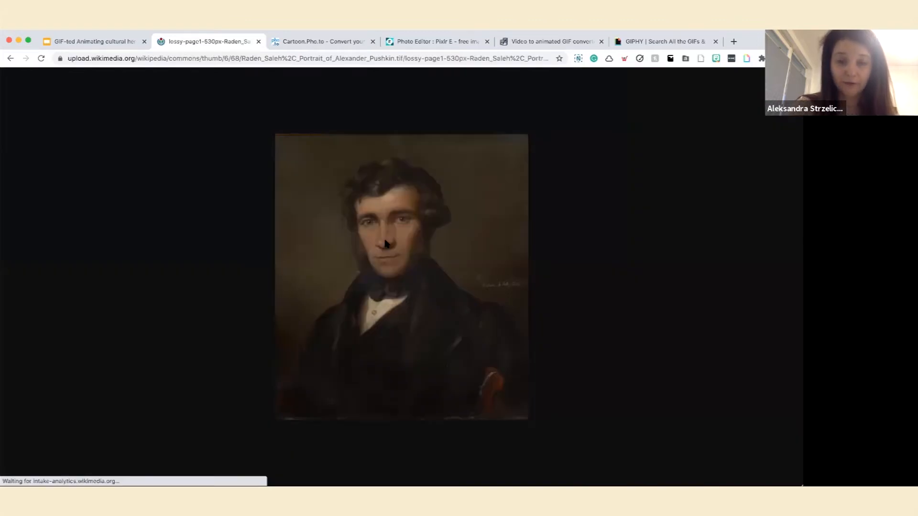
right_click(444, 192)
click(457, 208)
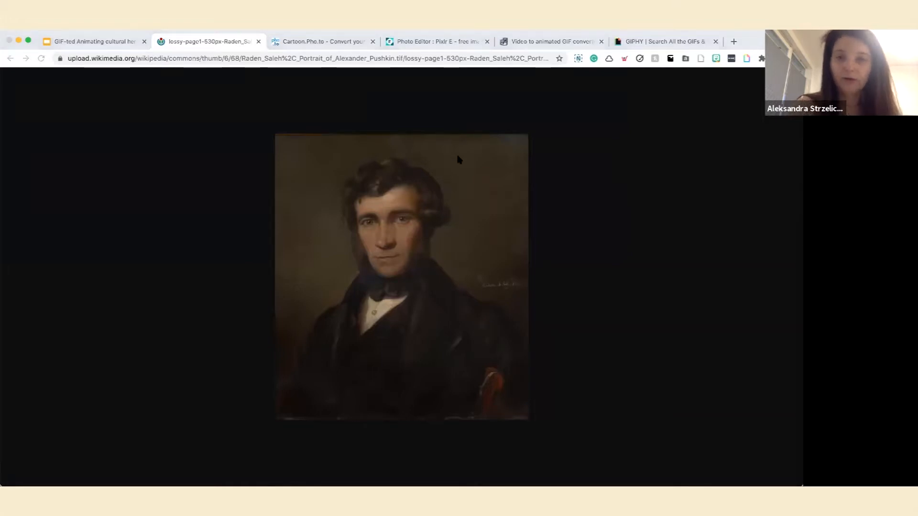
click(427, 107)
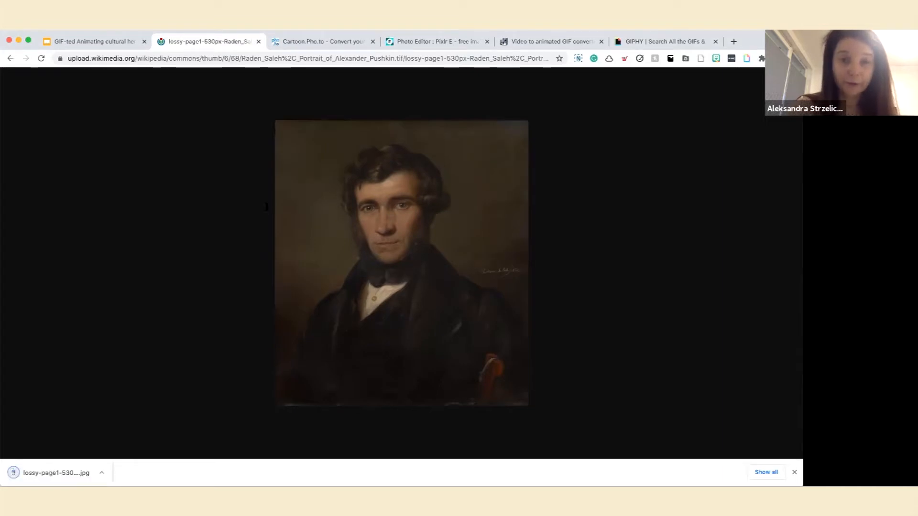
Switch to Cartoon.Pho.to and upload the downloaded portrait JPG from disk.
click(53, 41)
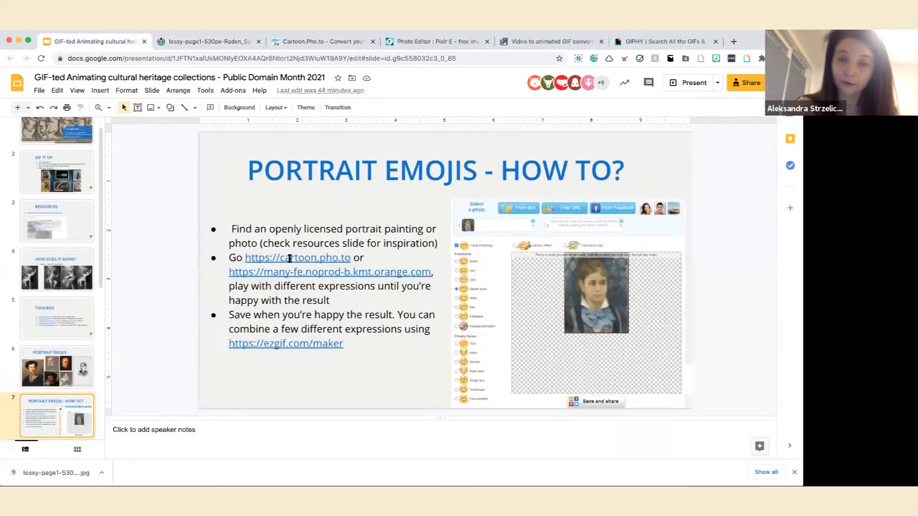
click(302, 44)
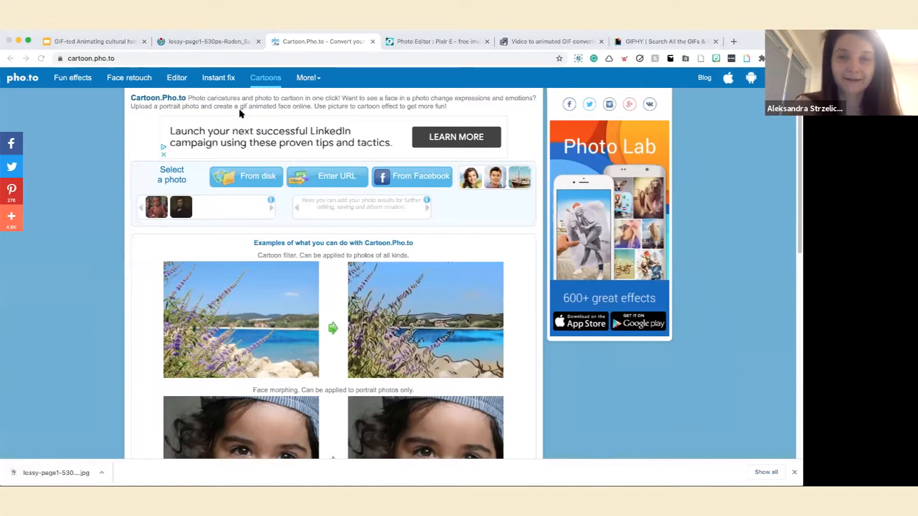
double_click(83, 199)
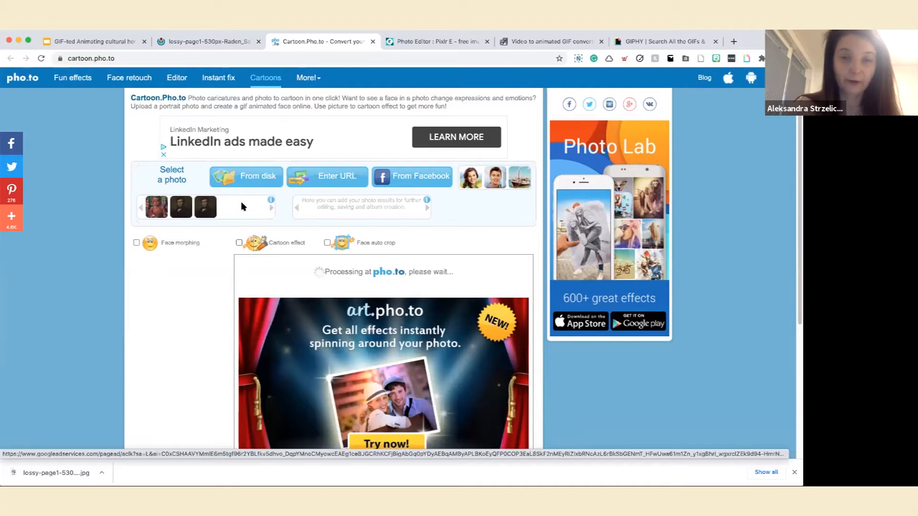
Turn on face morphing and face auto crop for the uploaded portrait.
scroll(143, 232, down, 2)
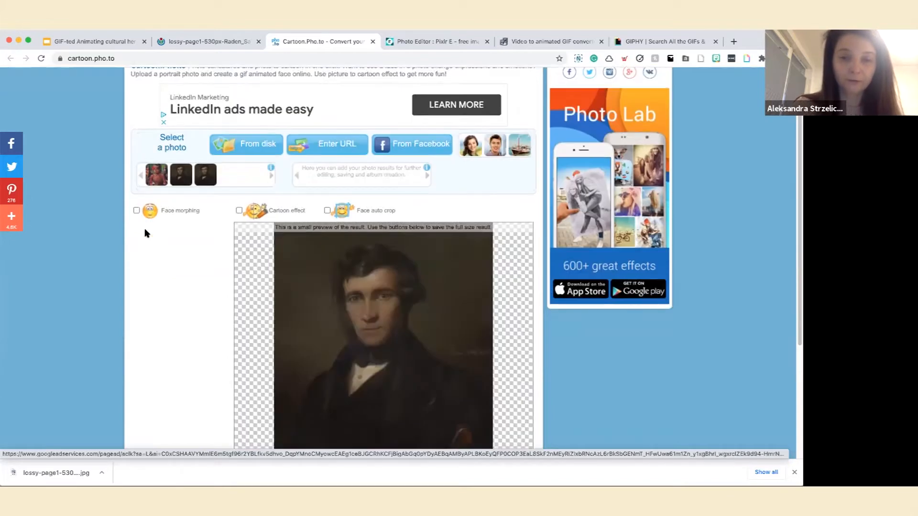
scroll(129, 158, down, 2)
click(137, 163)
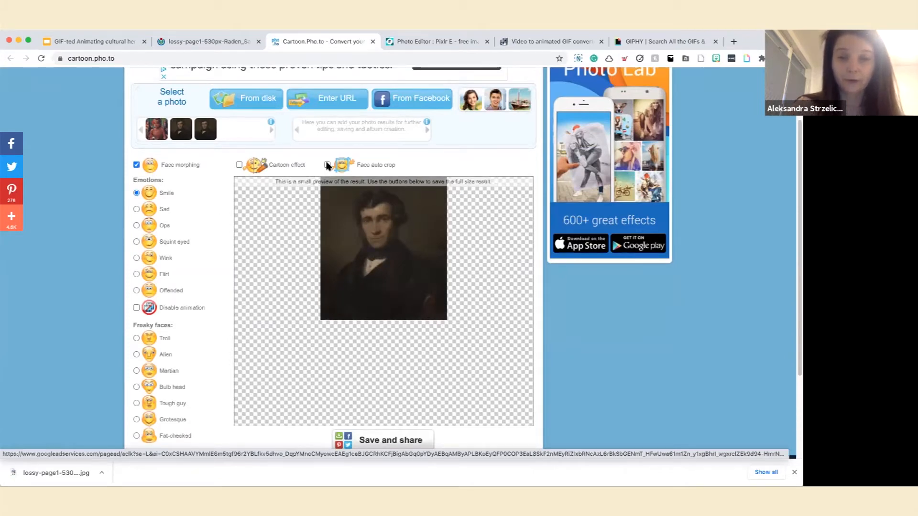
click(327, 164)
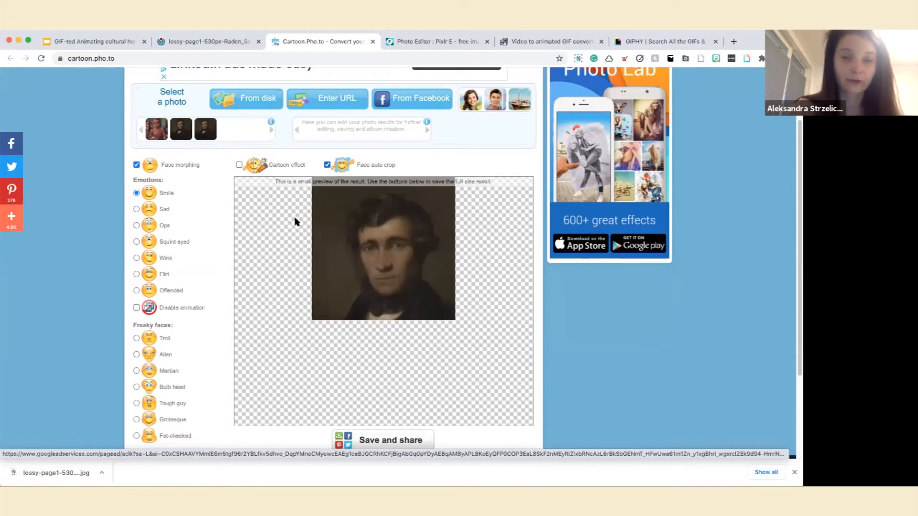
Try the Sad emotion, switch to Wink, and download the winking portrait as an animated GIF.
click(137, 210)
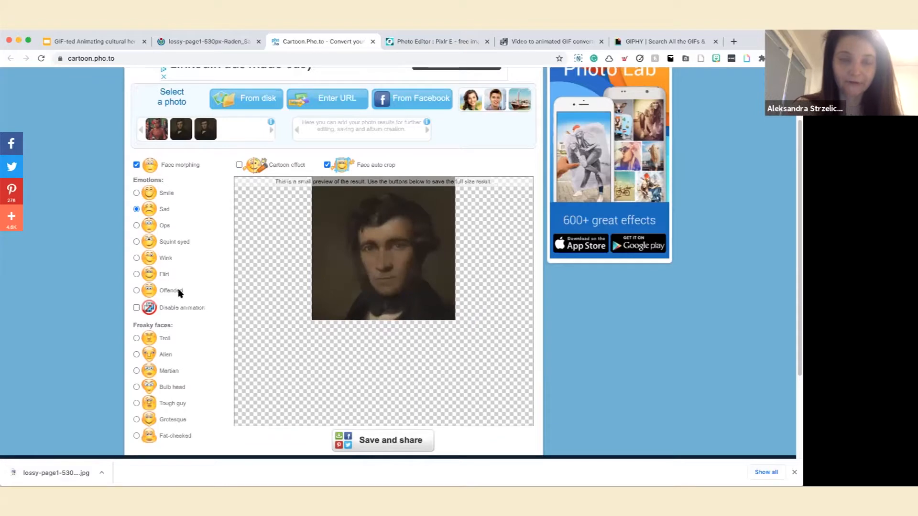
click(137, 259)
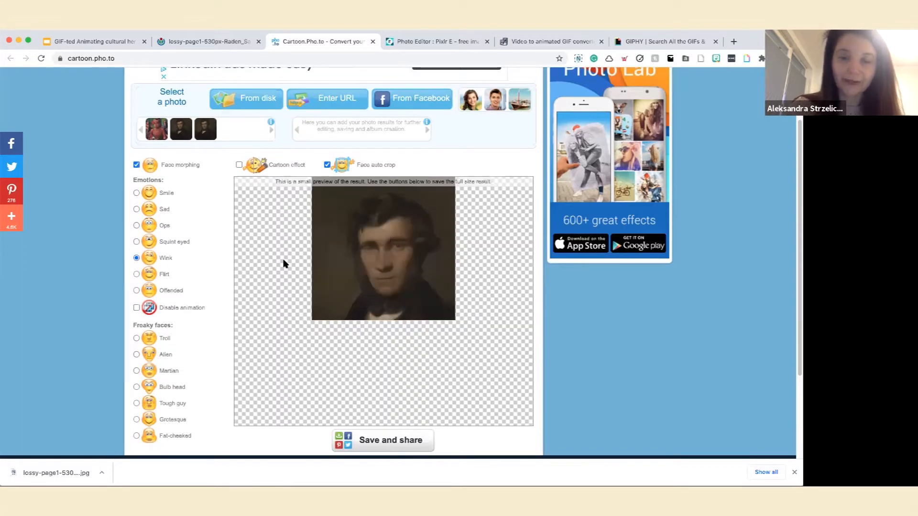
scroll(366, 427, down, 1)
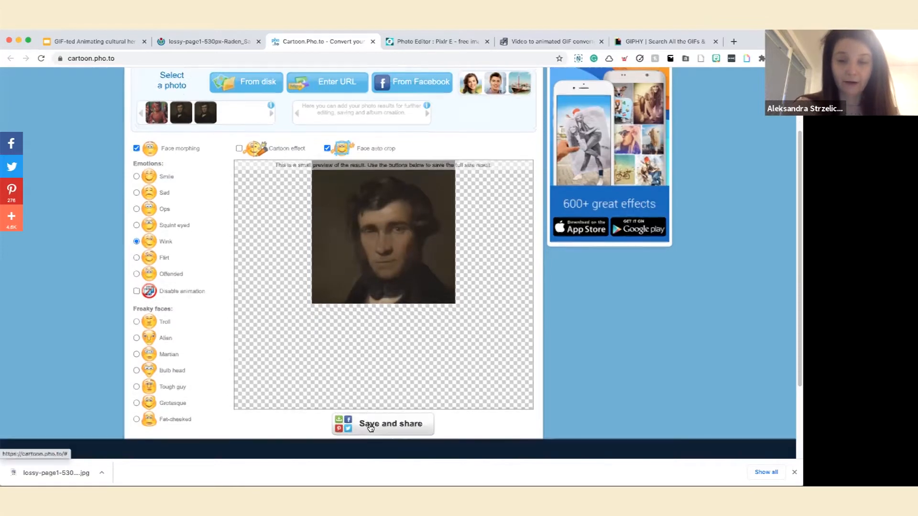
click(374, 205)
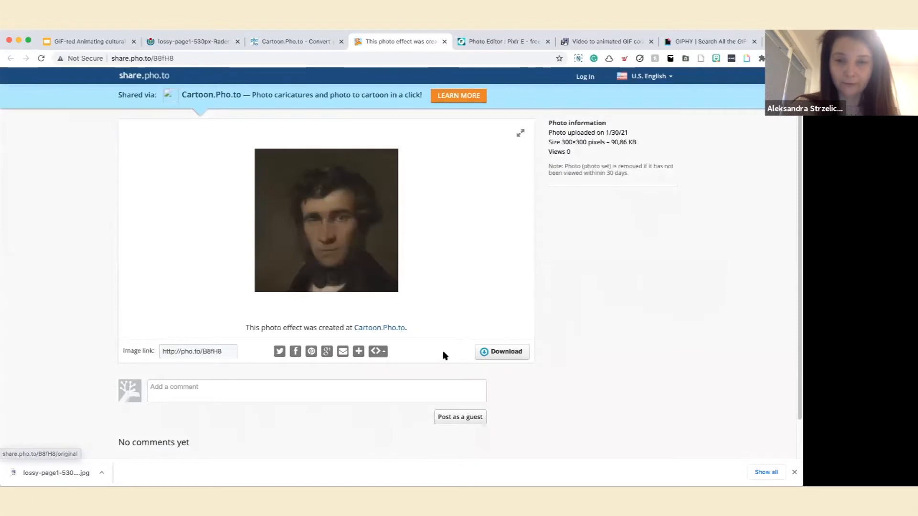
scroll(445, 355, down, 1)
click(510, 352)
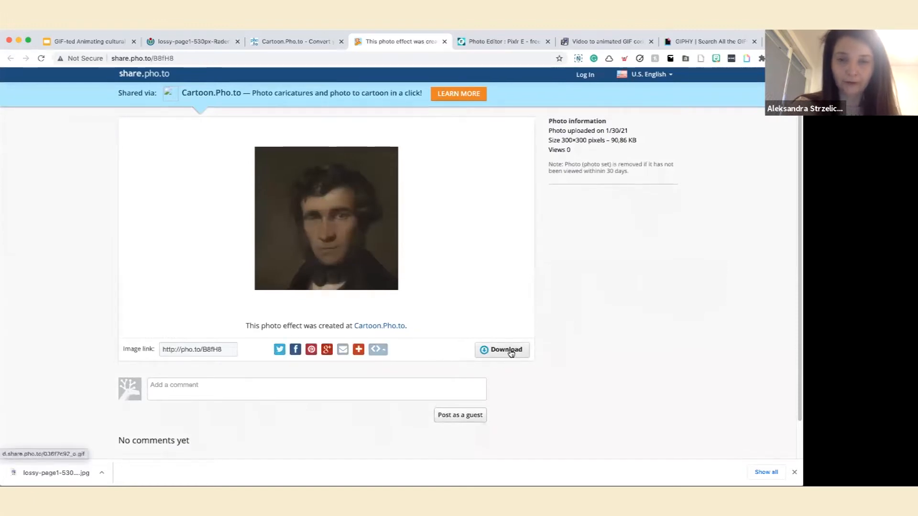
Change the portrait's emotion to Smile and download the smiling version as a GIF.
click(304, 42)
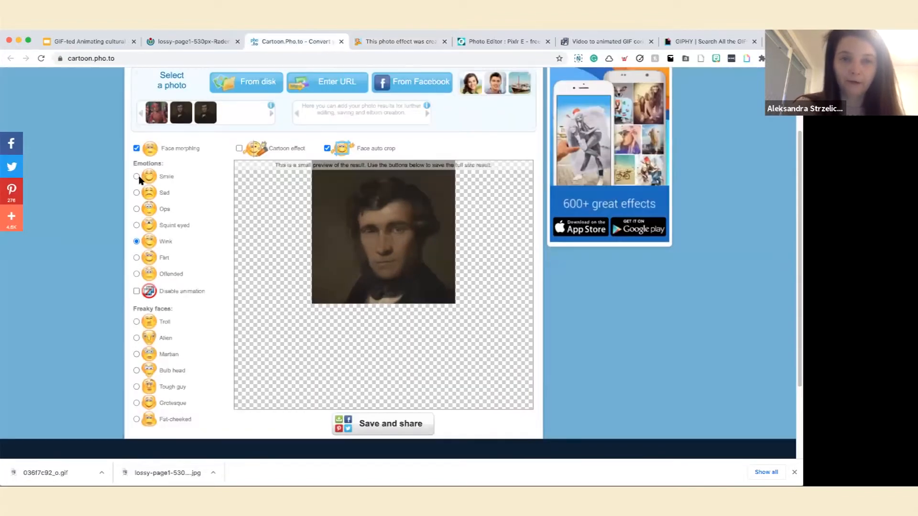
click(137, 177)
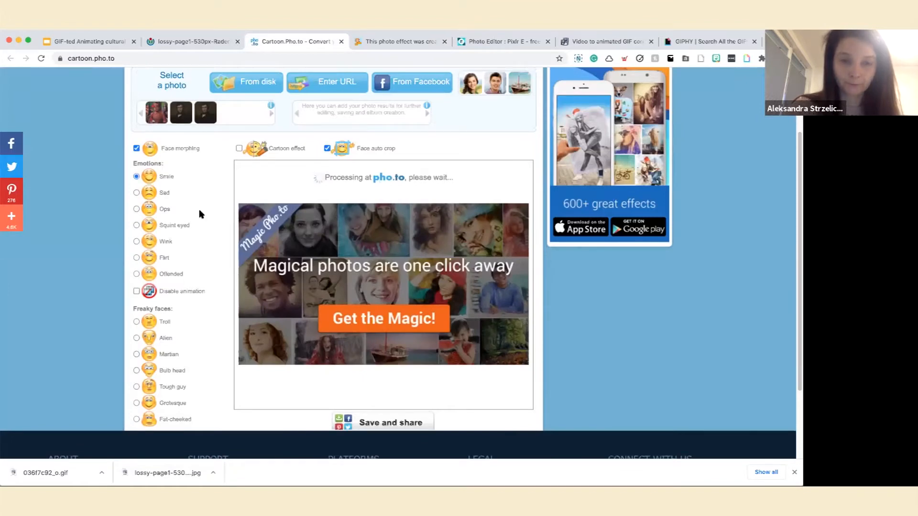
scroll(201, 214, down, 1)
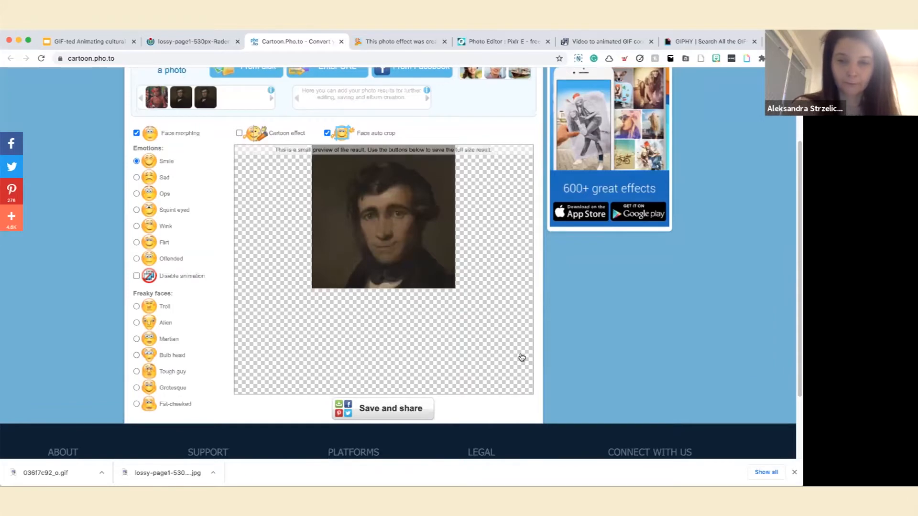
key(ctrl+Tab)
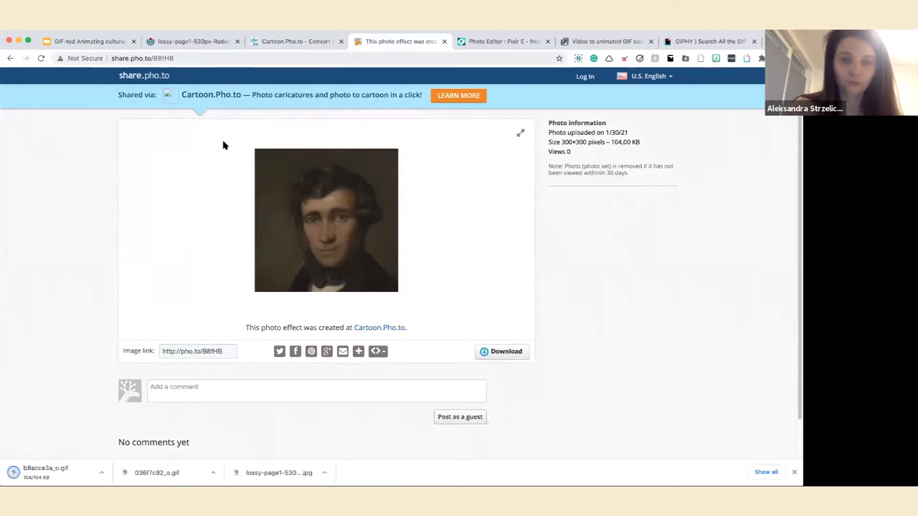
Change the portrait's emotion to Offended, then save and download another GIF.
key(ctrl+shift+Tab)
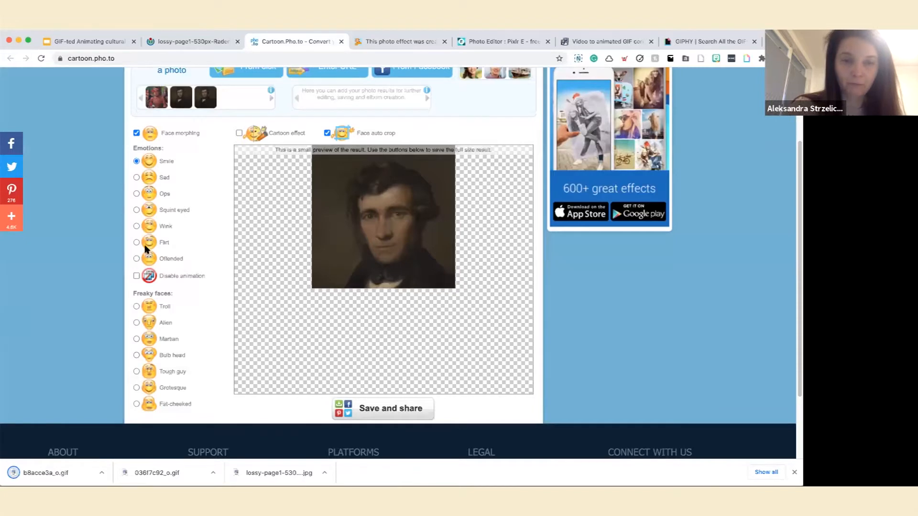
click(137, 243)
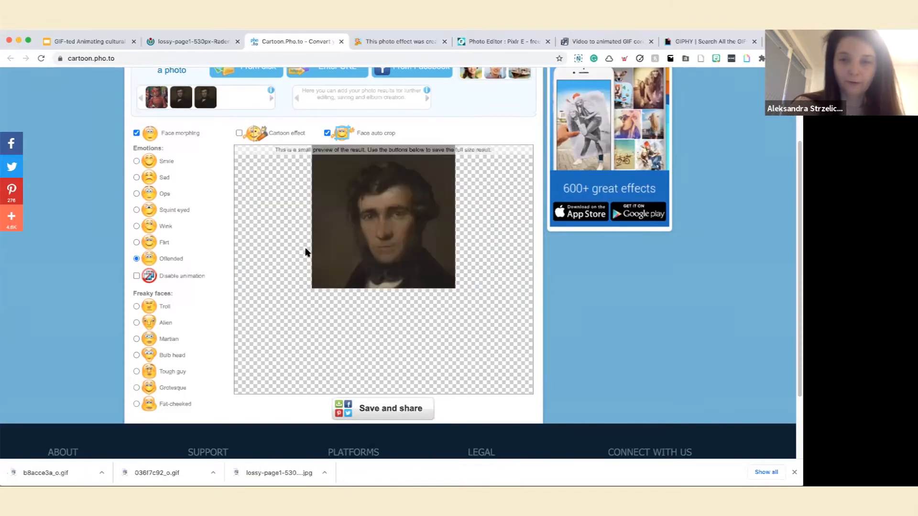
scroll(391, 362, down, 1)
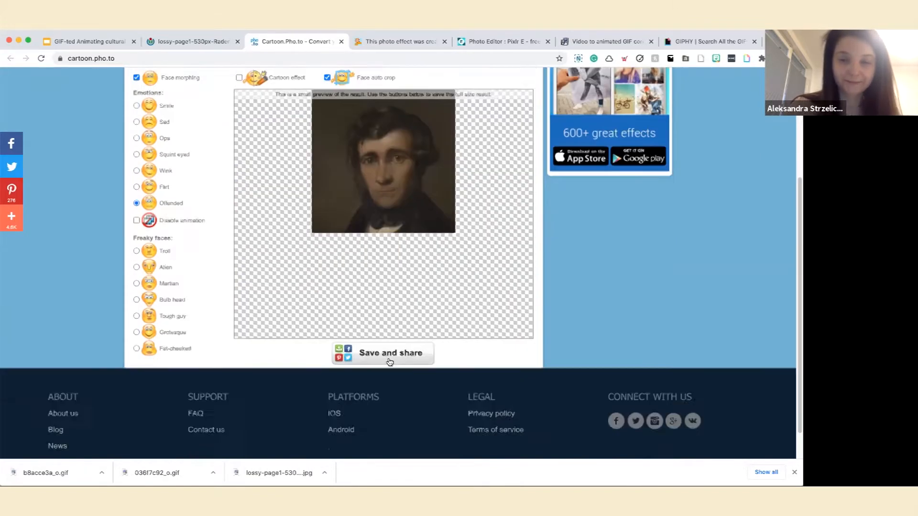
scroll(393, 298, up, 1)
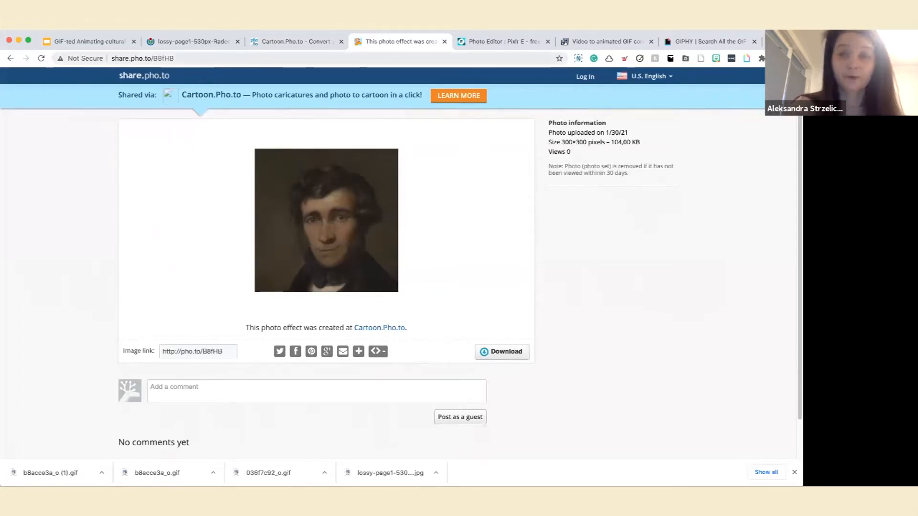
Switch to ezgif's GIF Maker and upload b8acce3a_o (1).gif, b8acce3a_o.gif and 036f7c92_o.gif.
click(595, 41)
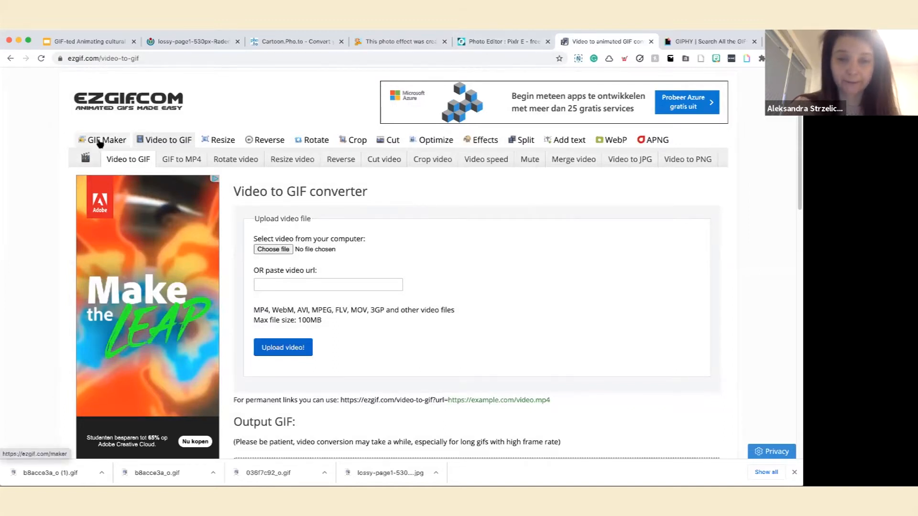
click(103, 136)
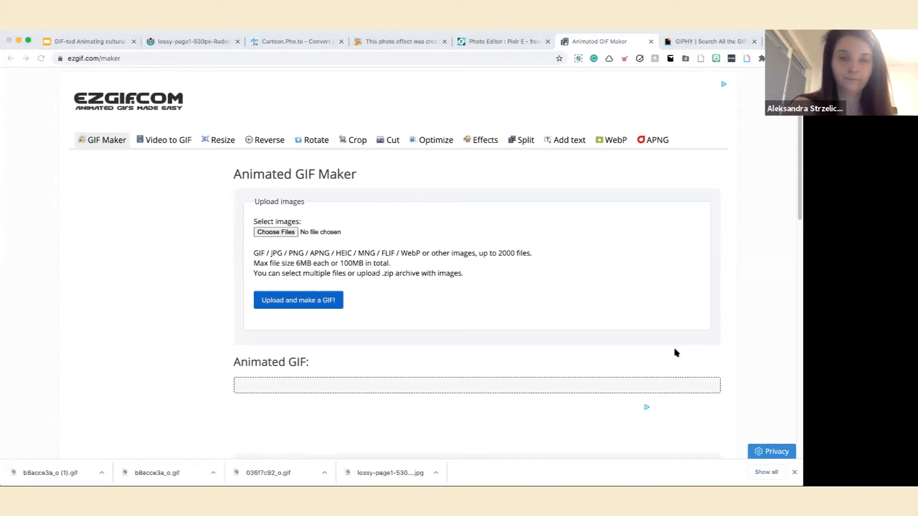
click(463, 241)
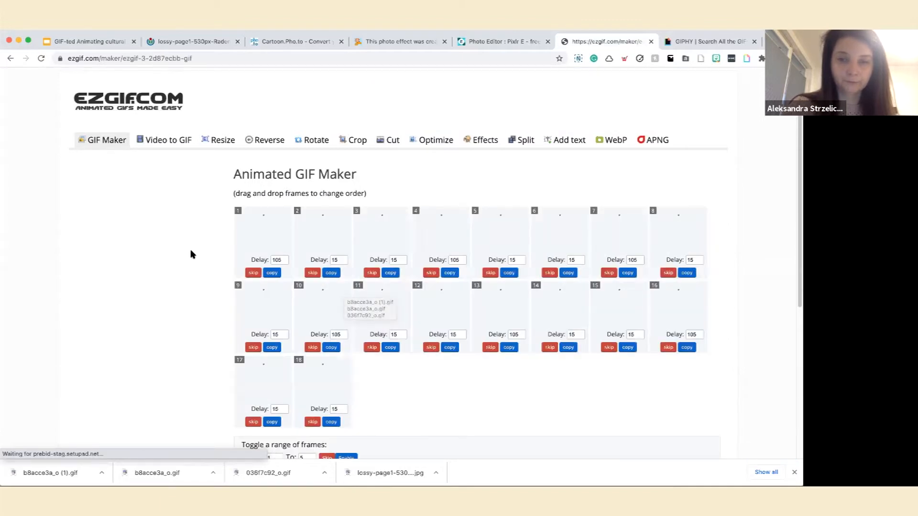
Review the uploaded frames with their delays, the GIF options and the effects settings.
scroll(193, 254, down, 2)
scroll(194, 254, up, 2)
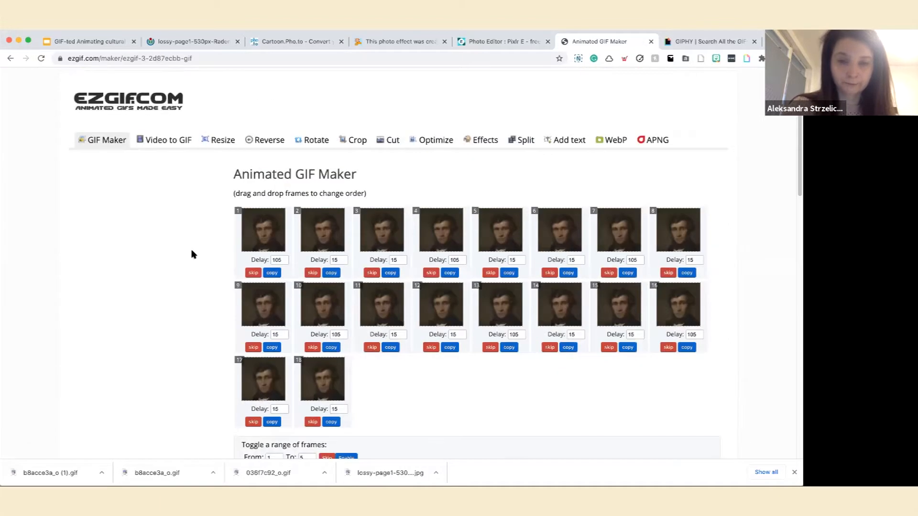
scroll(193, 254, down, 5)
scroll(250, 190, down, 3)
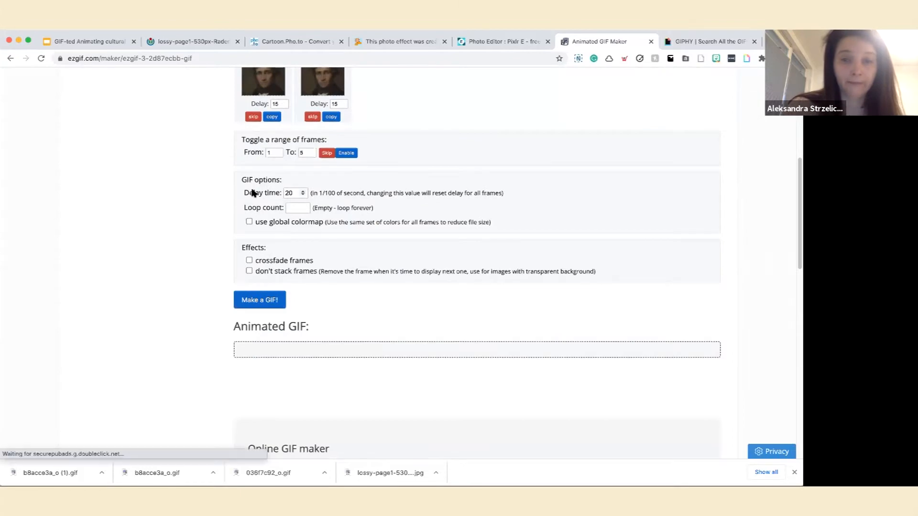
scroll(240, 178, down, 5)
scroll(241, 178, up, 6)
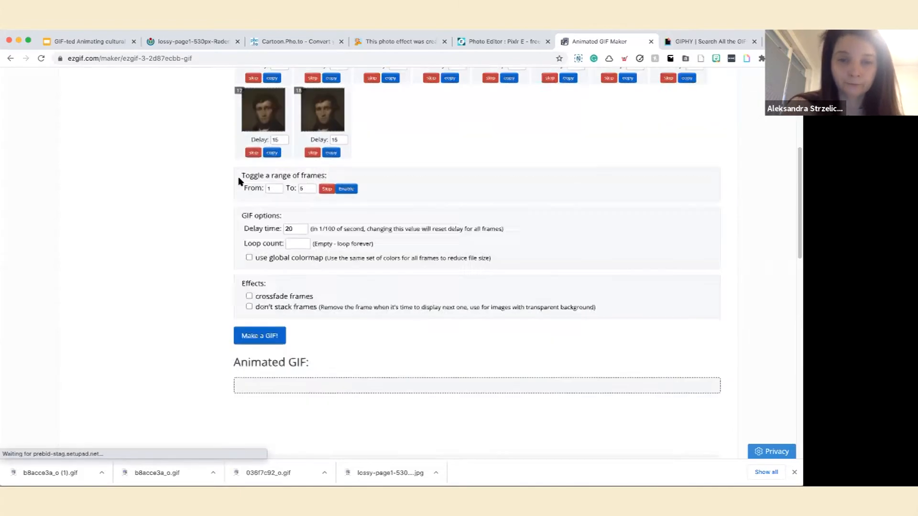
scroll(252, 169, up, 3)
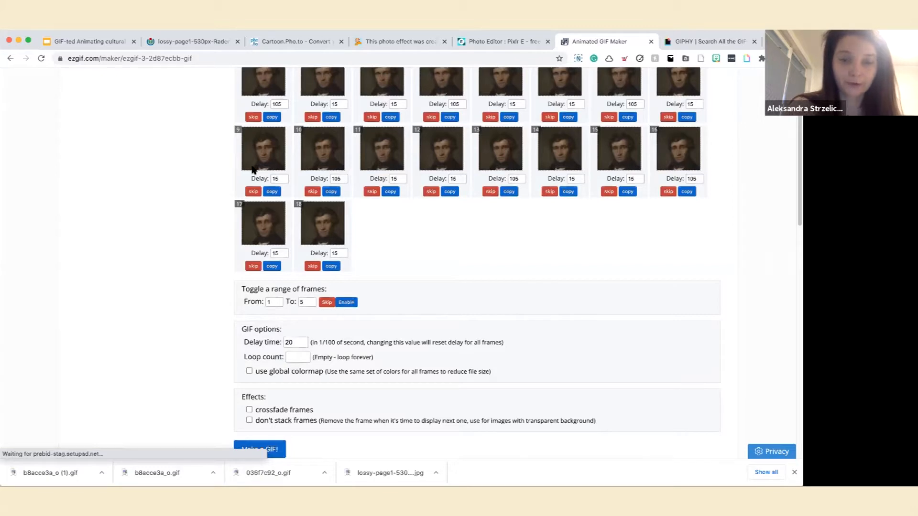
scroll(187, 230, up, 2)
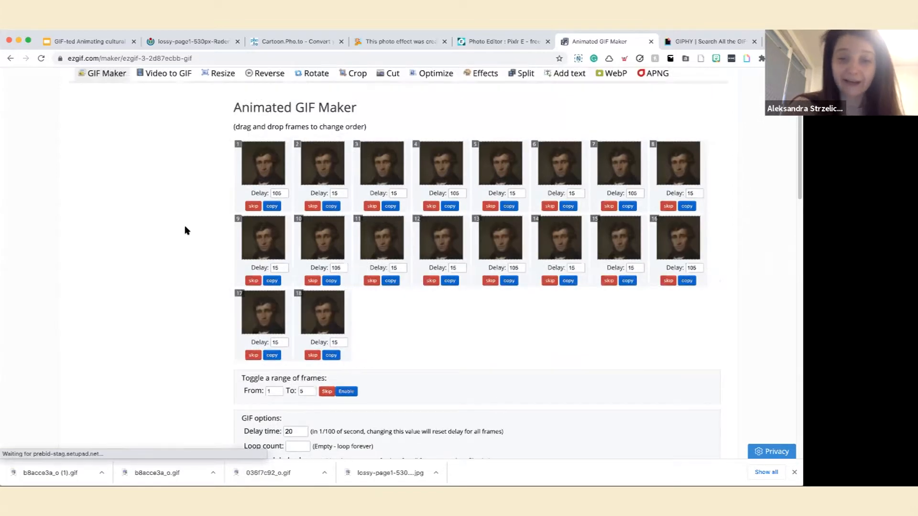
Make the combined animated GIF from the uploaded frames and check the result and its editing tools.
scroll(289, 259, down, 4)
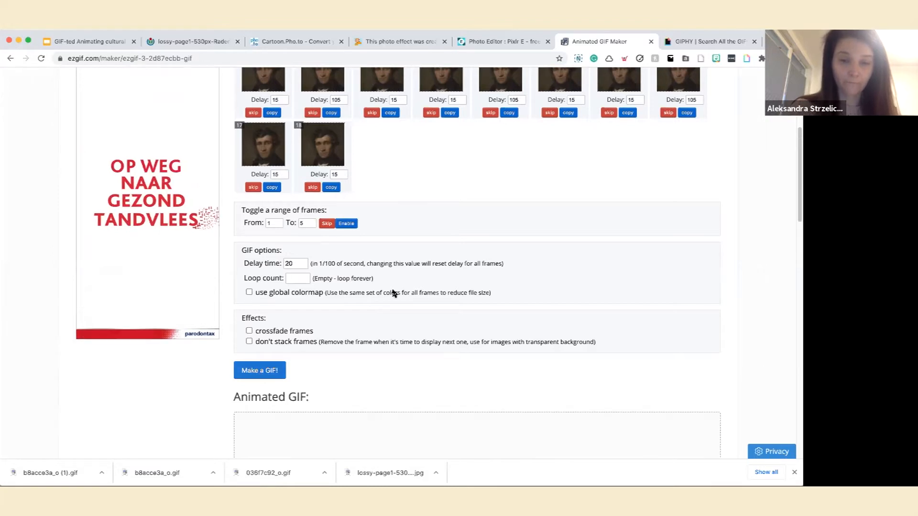
scroll(486, 305, down, 1)
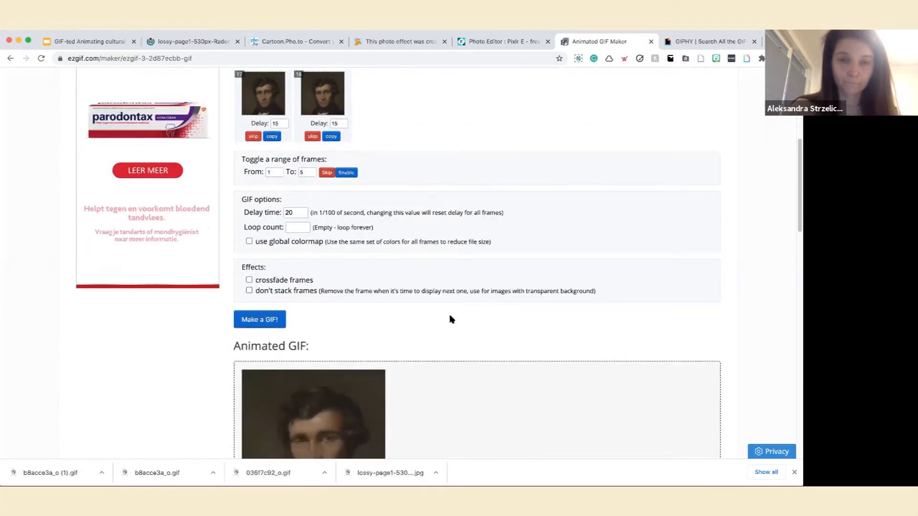
scroll(449, 320, down, 6)
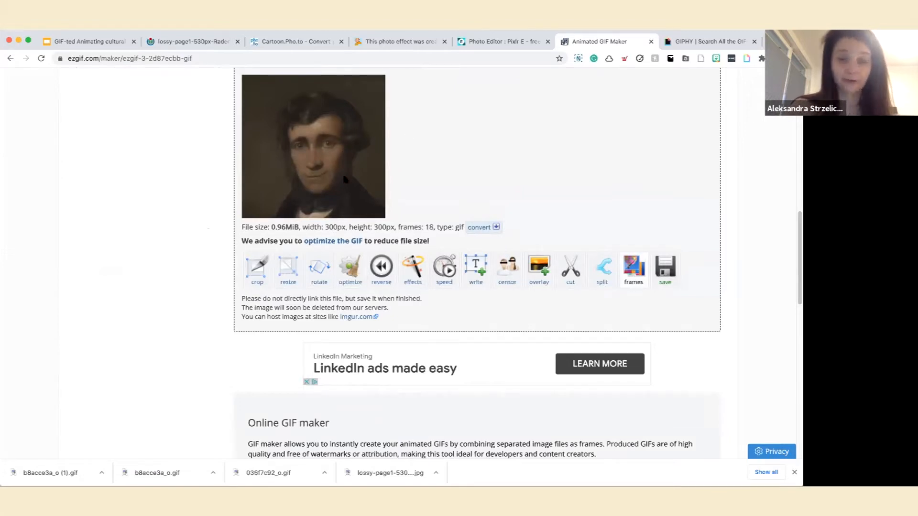
scroll(676, 242, down, 1)
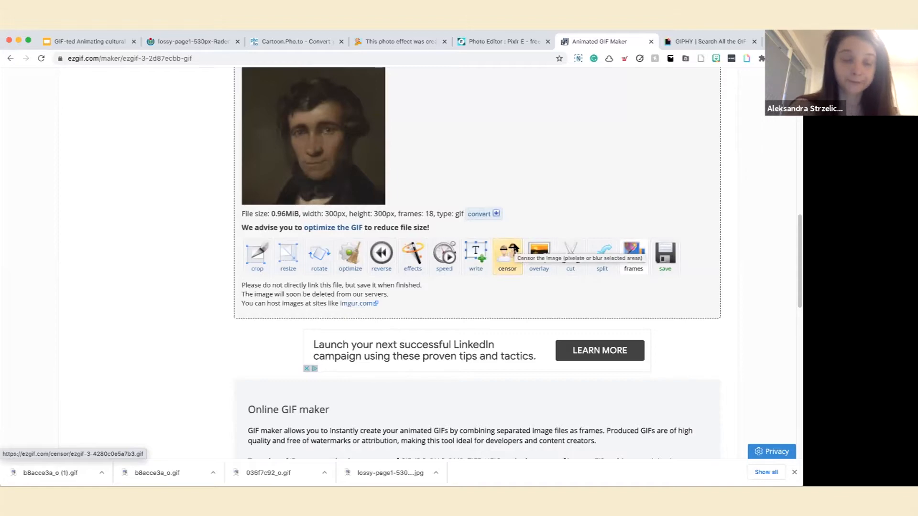
scroll(514, 247, down, 2)
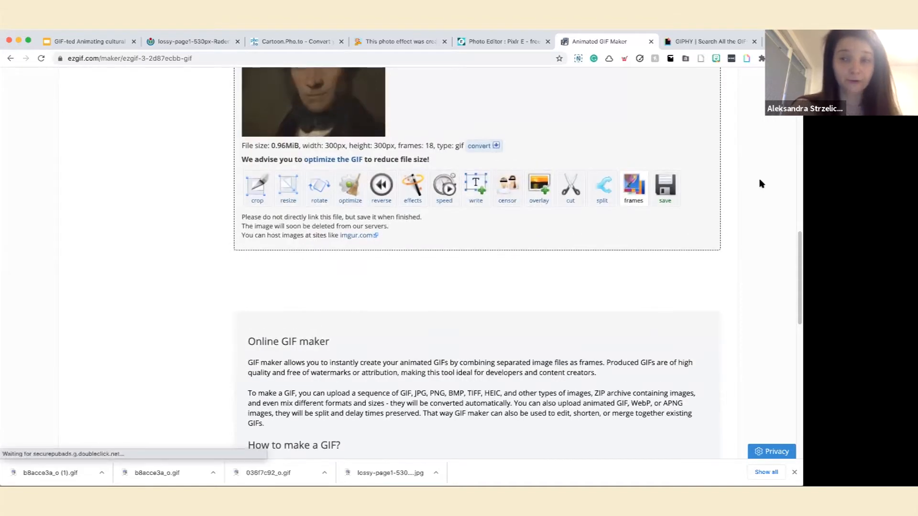
Save the combined GIF to the computer and return to the portrait emojis slide in Google Slides.
click(668, 182)
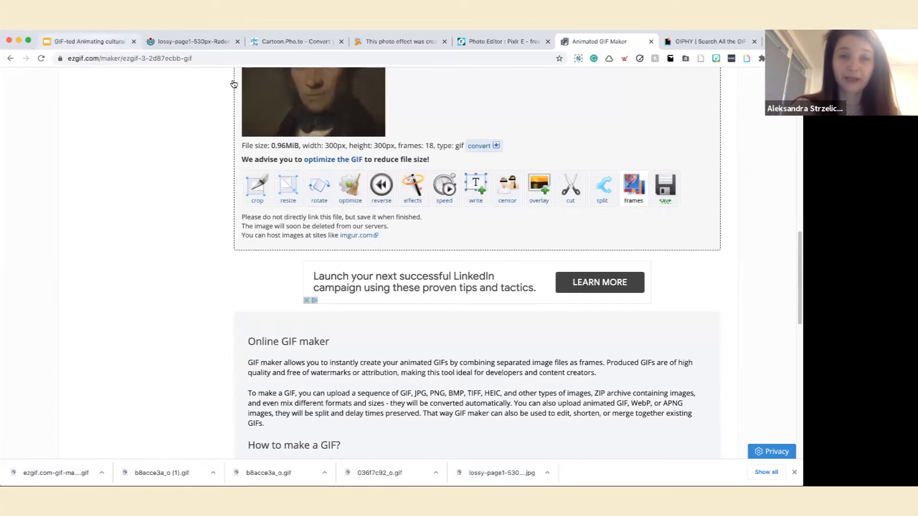
key(super+1)
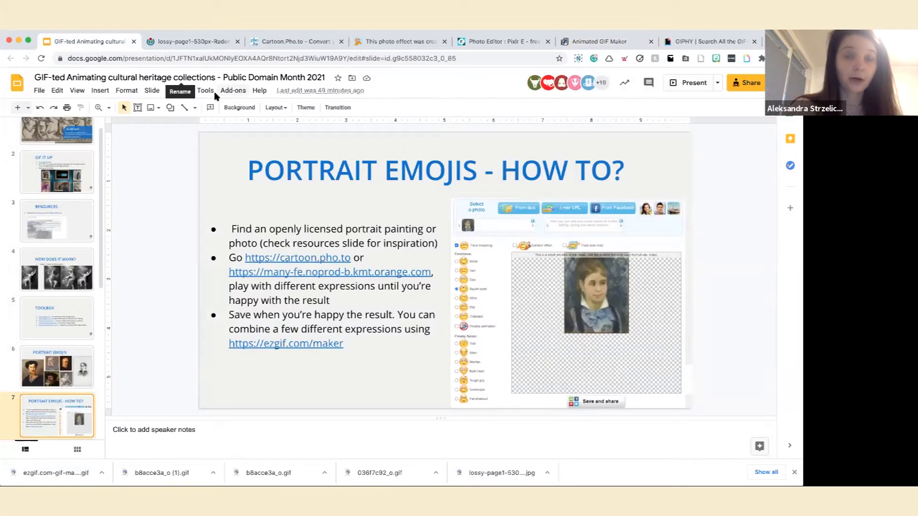
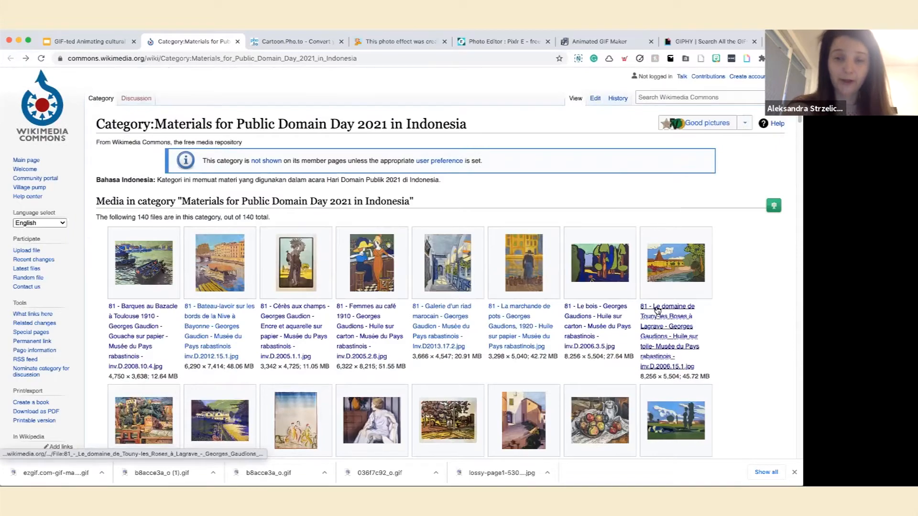
Open the Wikimedia Commons page of "Le domaine de Touny-les Roses à Lagrave" and save its 1024px version to the computer.
click(657, 309)
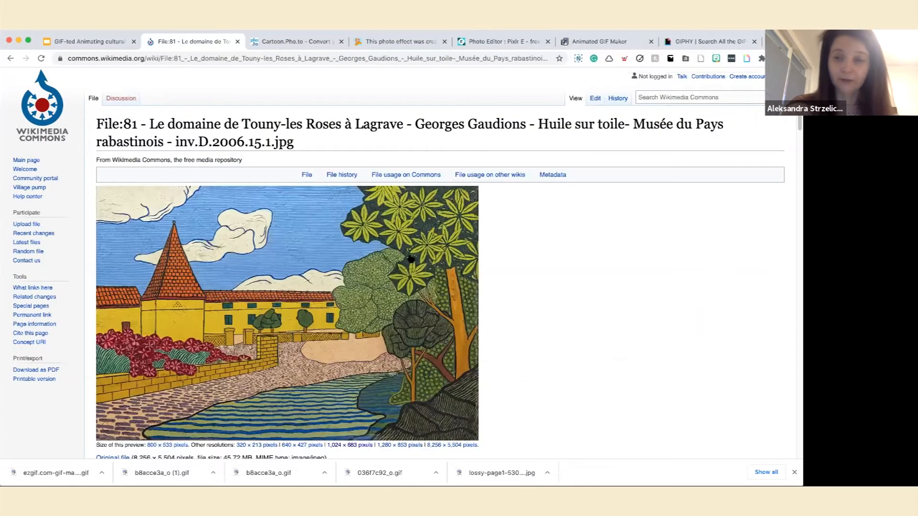
scroll(411, 258, down, 2)
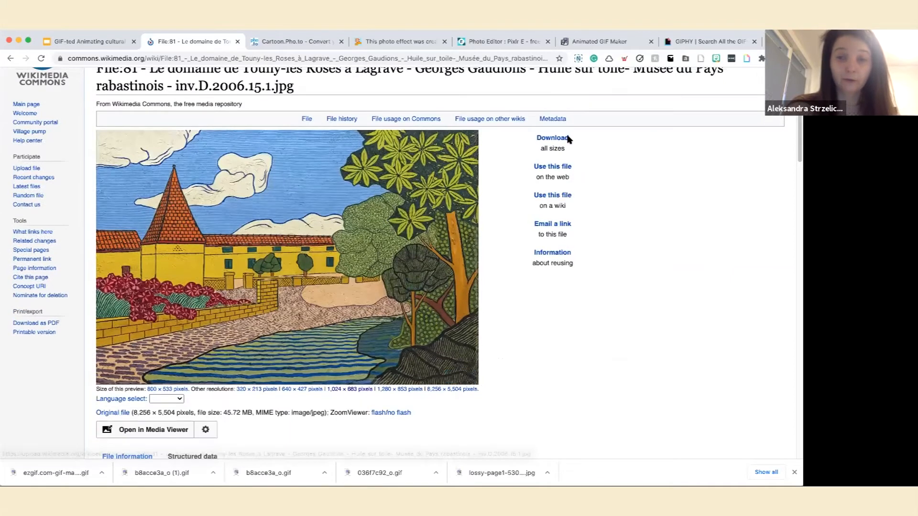
click(568, 139)
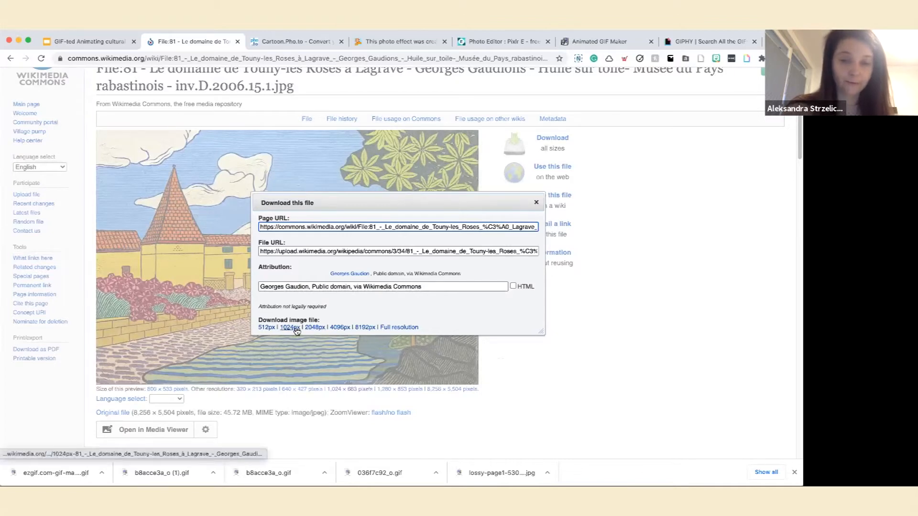
click(296, 329)
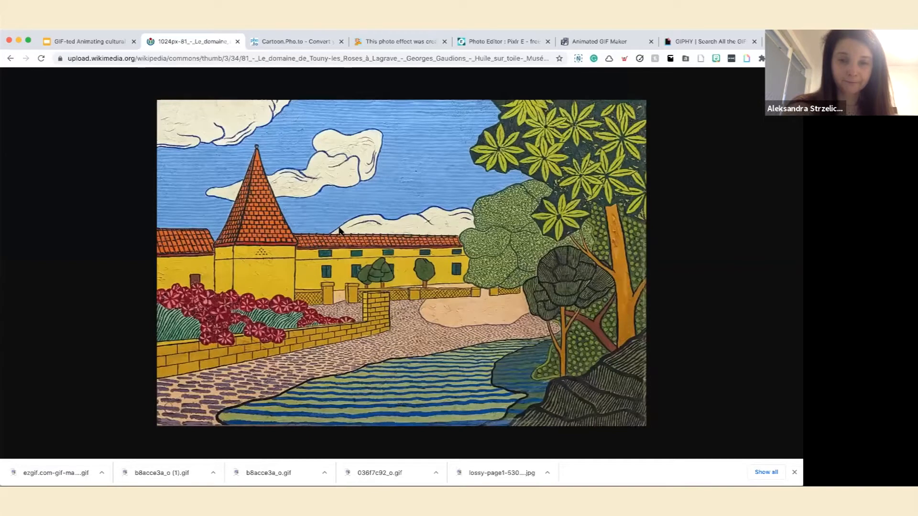
right_click(339, 230)
click(338, 226)
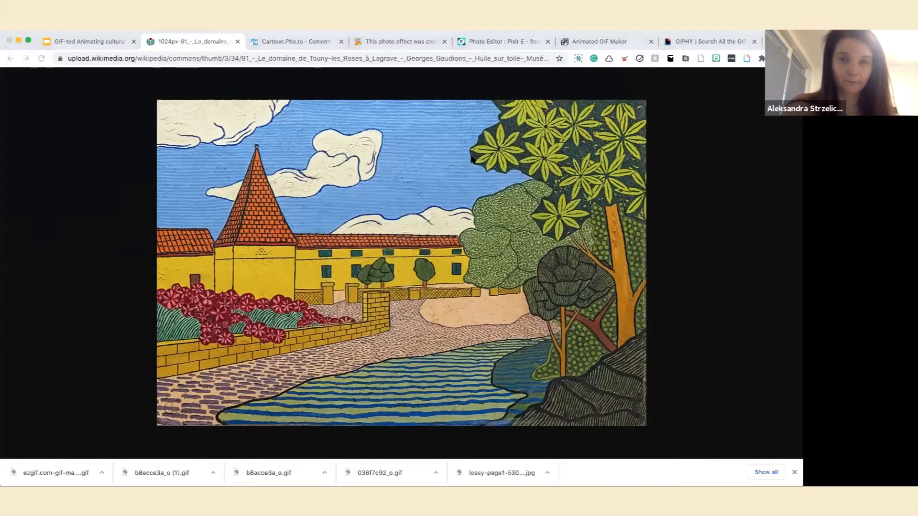
Close the Cartoon.Pho.to editor page and return to the full-size painting image.
click(334, 42)
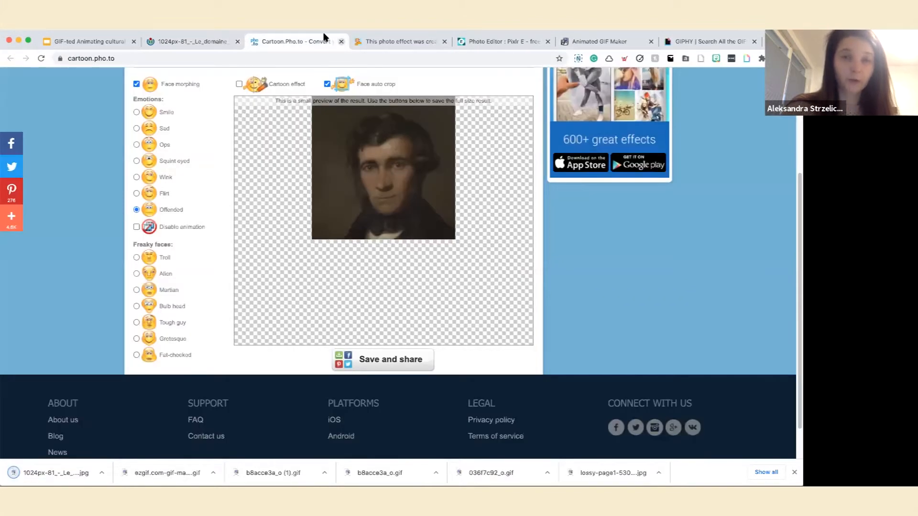
key(super+w)
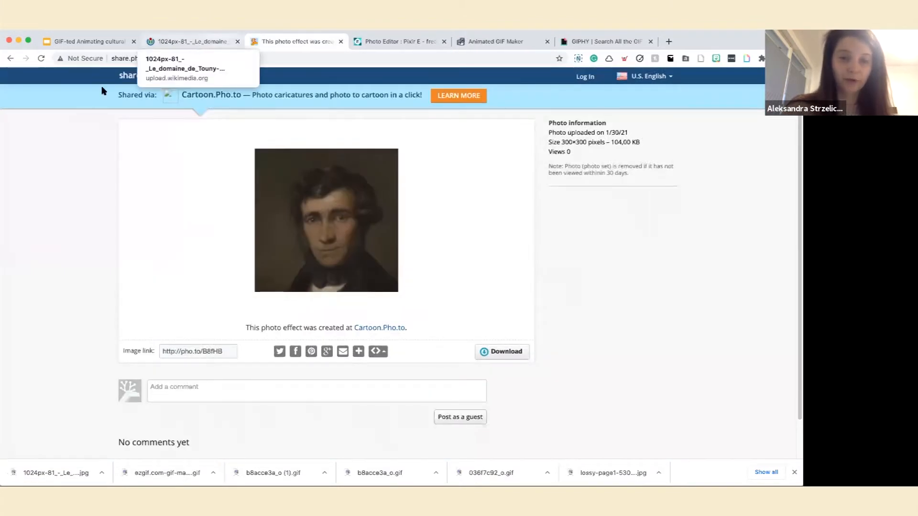
click(196, 43)
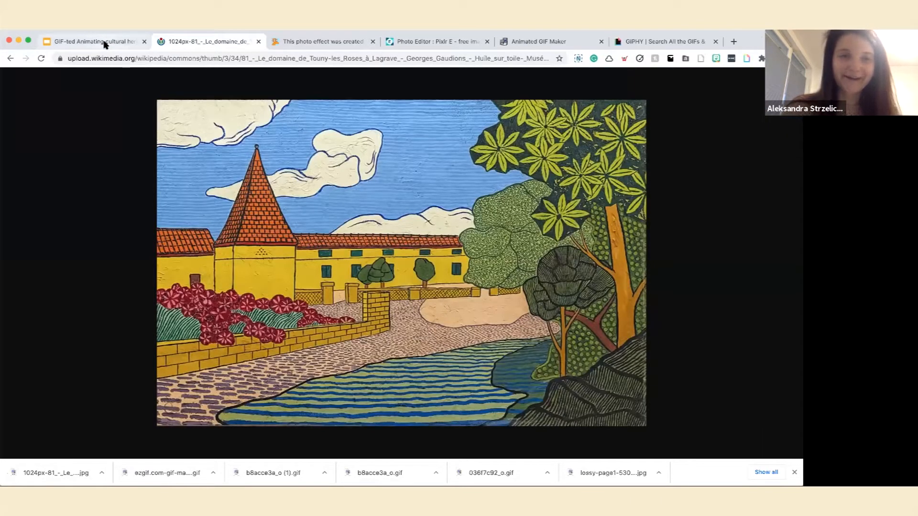
Switch to Pixlr E, open the downloaded 1024px painting and duplicate its Background layer.
click(410, 43)
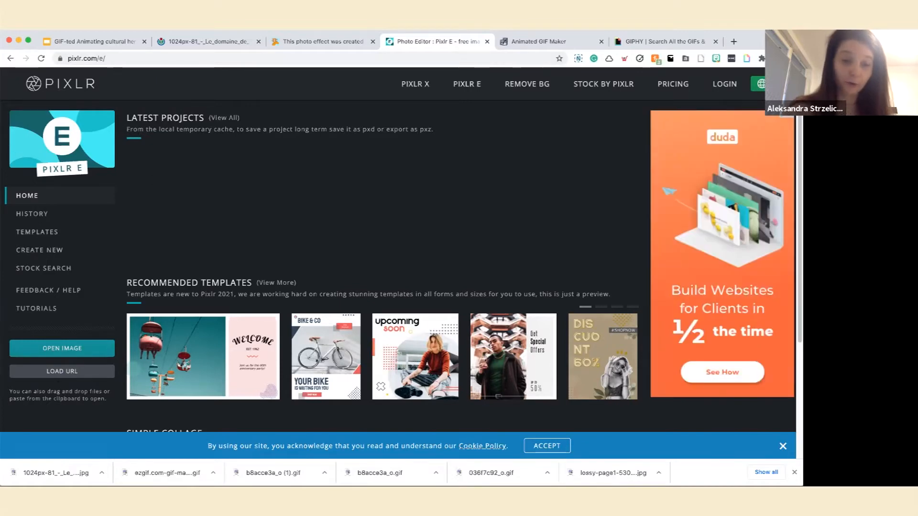
drag(56, 473, 168, 235)
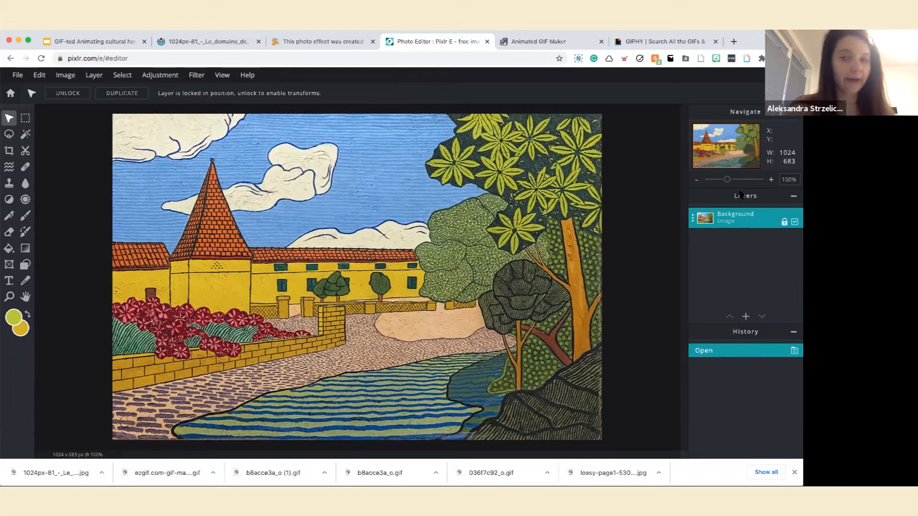
double_click(737, 220)
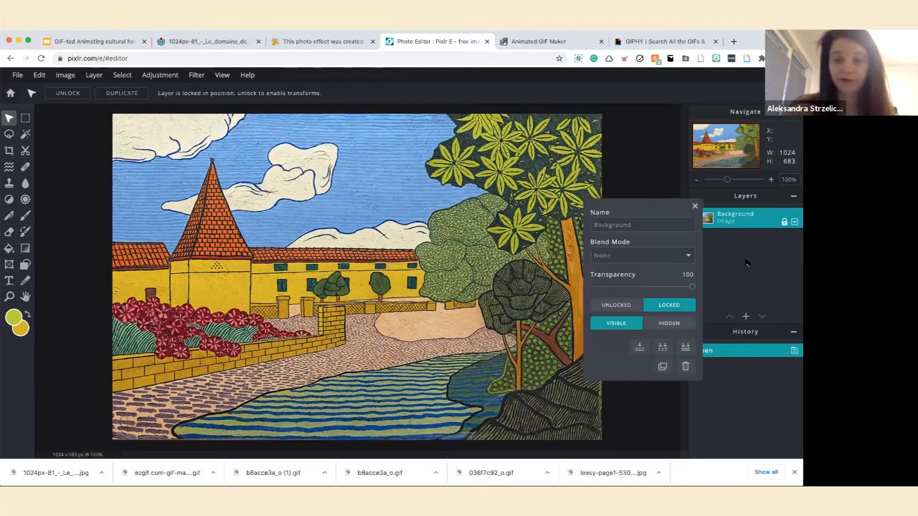
click(663, 368)
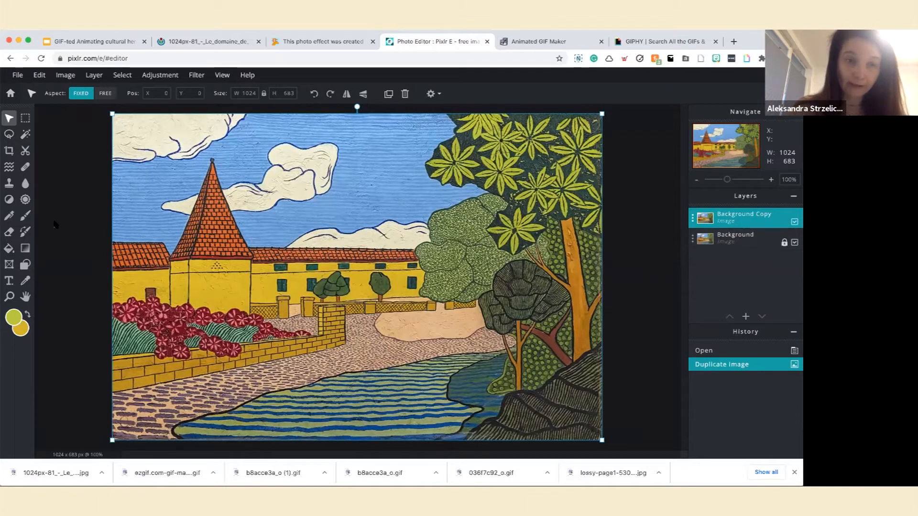
Activate the Color replace tool and set the background colour to the yellow-green #BBBA3E sampled from the tree's leaves.
click(24, 233)
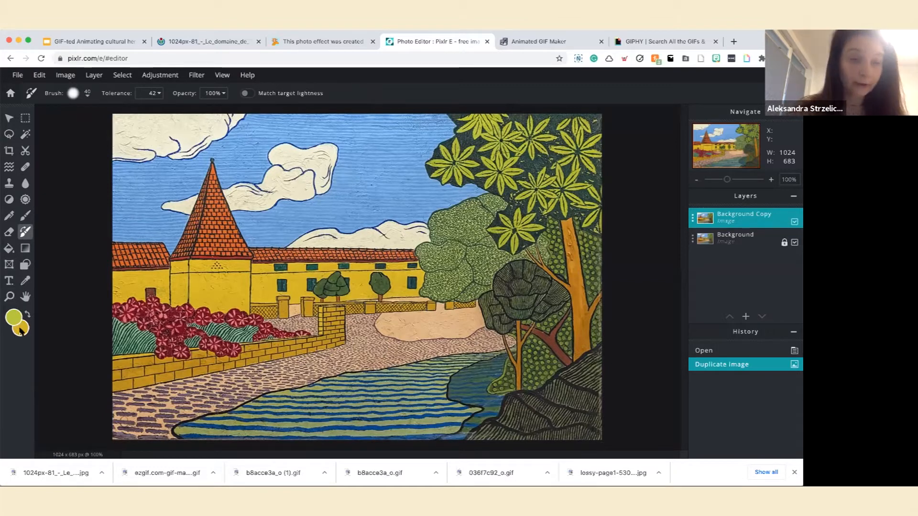
click(19, 329)
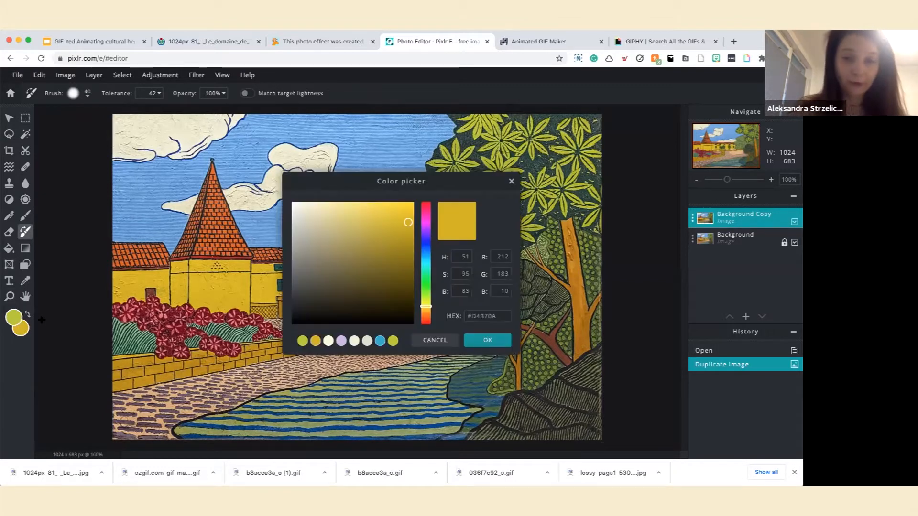
click(531, 151)
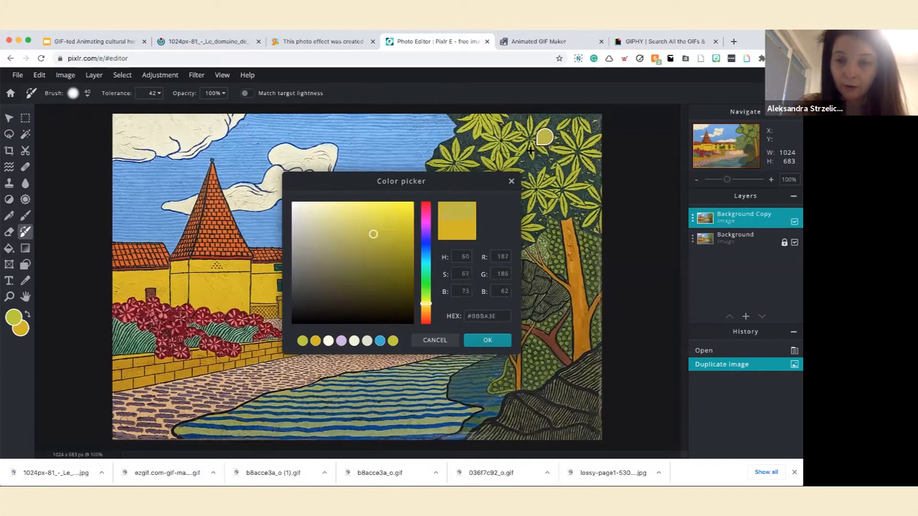
click(488, 340)
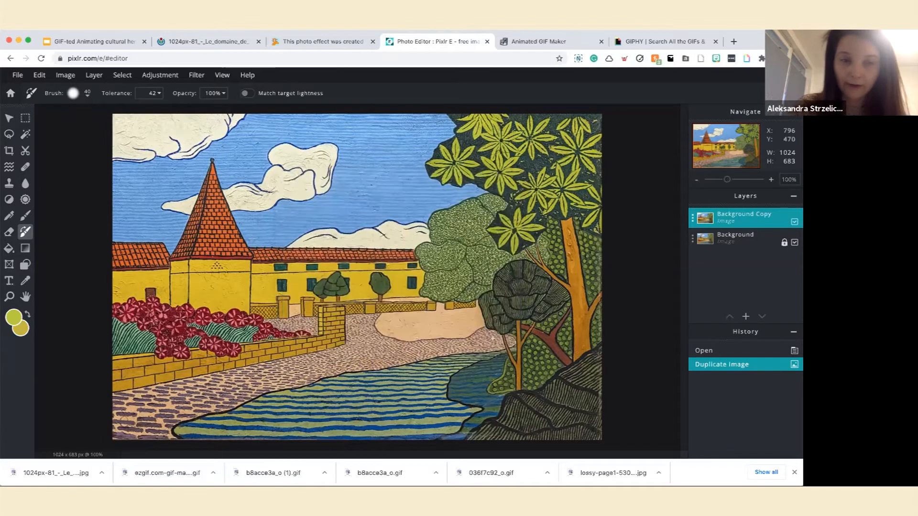
Set the foreground colour to orange #E5A10D and recolour all the yellow-green star-shaped leaves on the Background Copy layer.
click(13, 317)
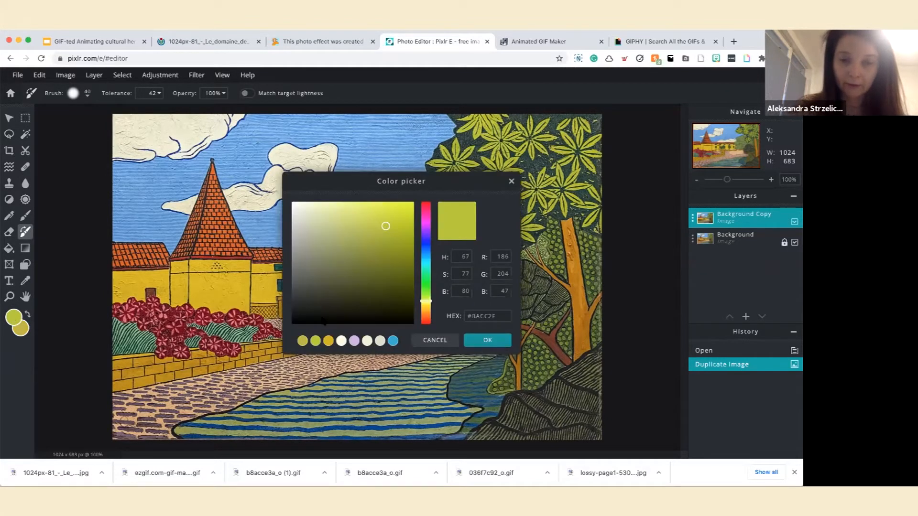
click(425, 316)
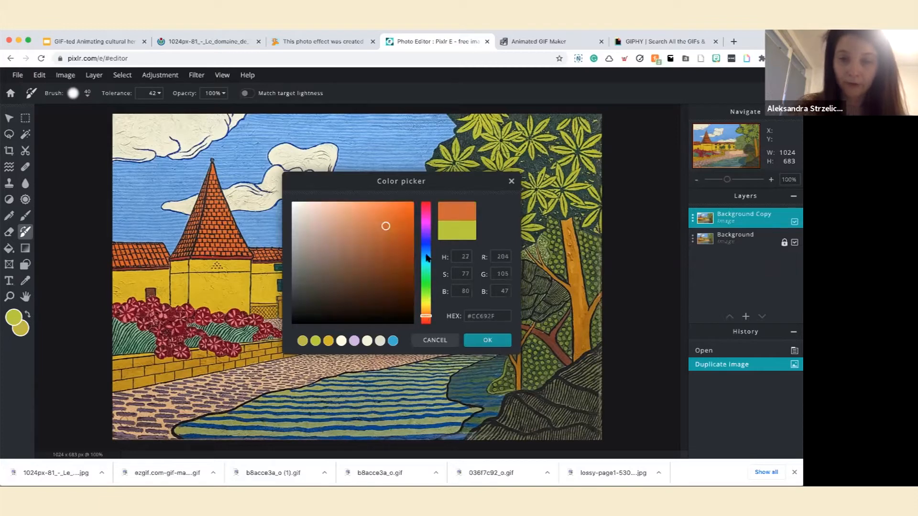
click(425, 310)
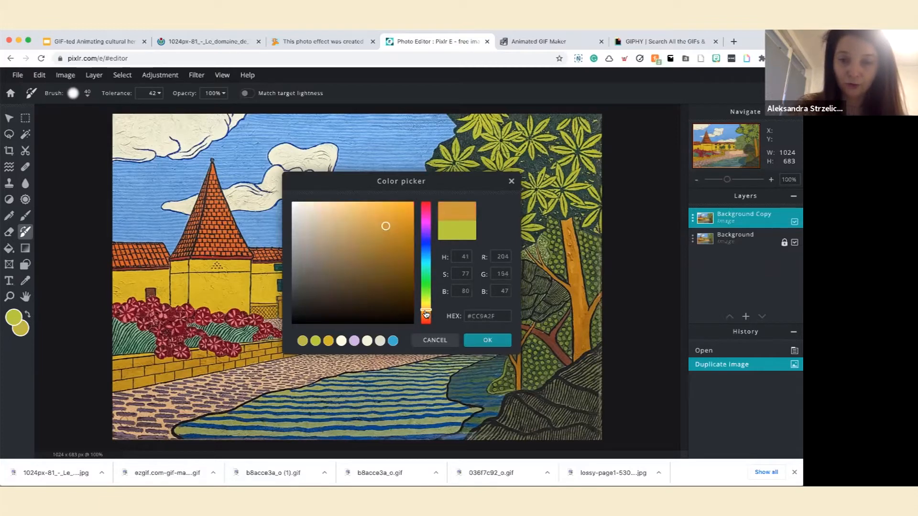
drag(385, 230, 406, 214)
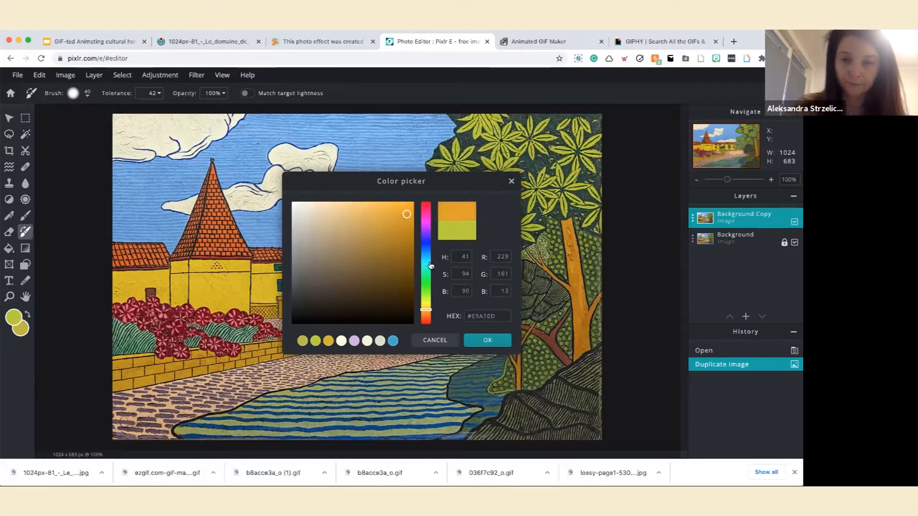
click(487, 340)
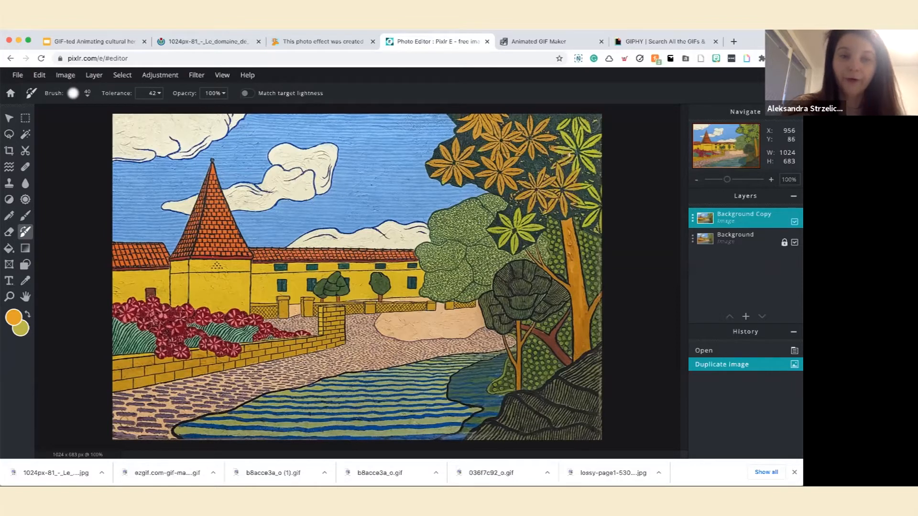
mouse_move(556, 151)
mouse_down()
mouse_move(559, 125)
mouse_move(588, 123)
mouse_move(599, 139)
mouse_move(581, 165)
mouse_move(592, 224)
mouse_up()
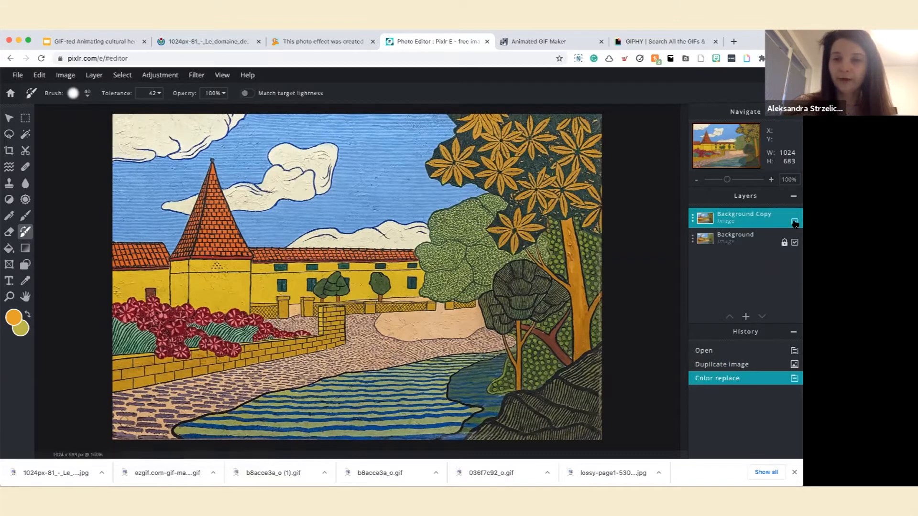
Toggle the Background Copy layer's visibility repeatedly to compare the orange leaves with the original green ones.
click(794, 222)
click(794, 222)
click(794, 222)
click(794, 221)
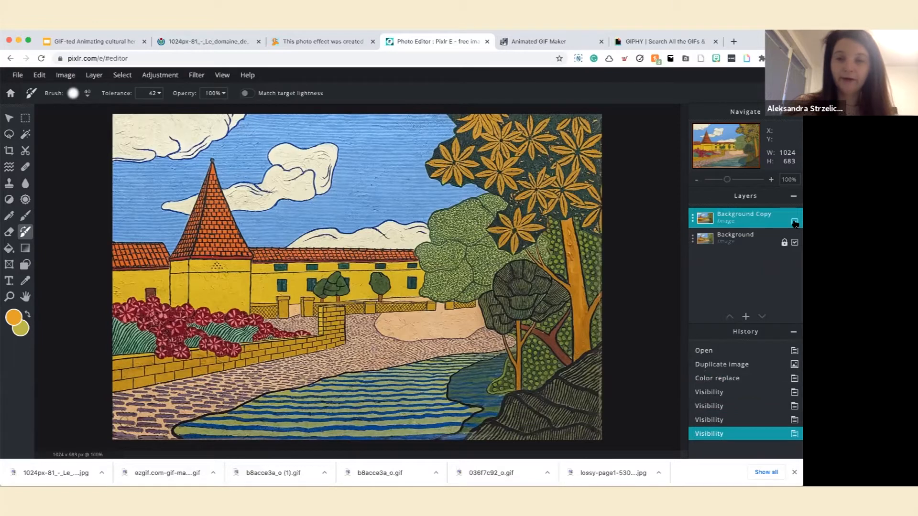
click(794, 222)
click(795, 222)
click(794, 221)
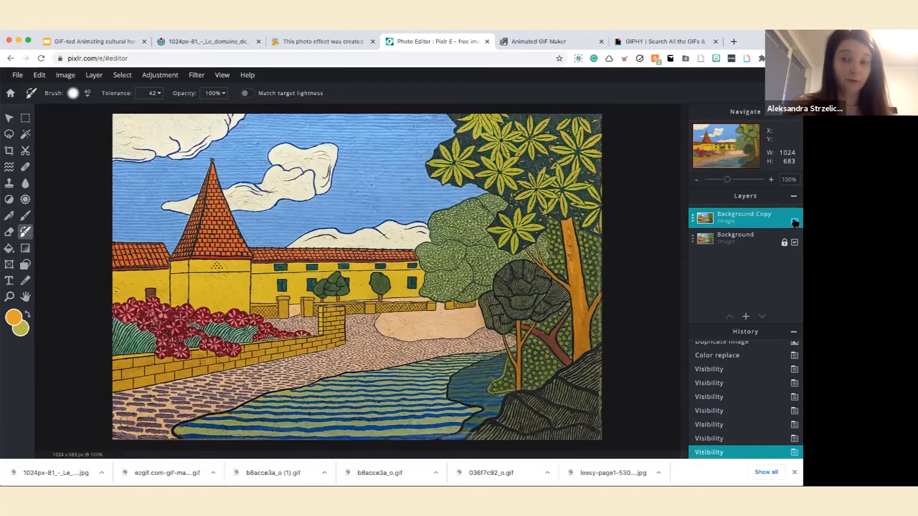
click(794, 222)
click(795, 221)
click(794, 222)
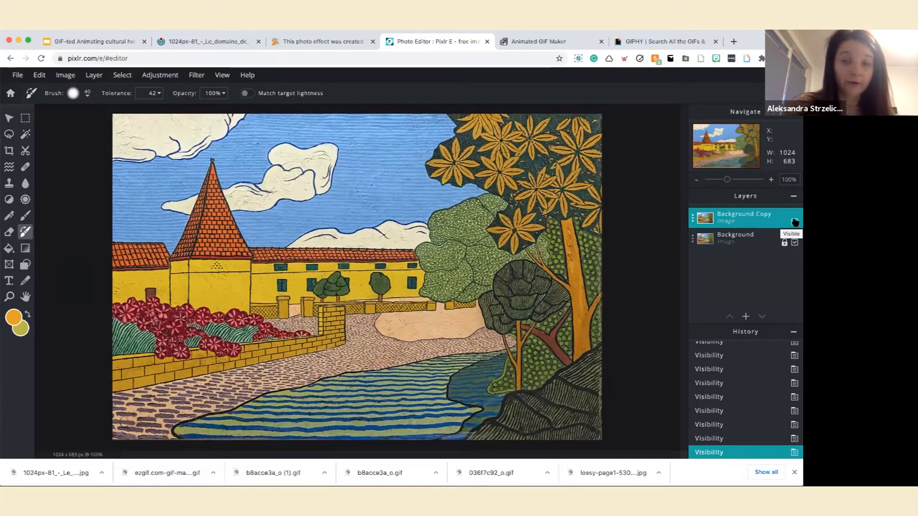
Hide the Background Copy layer and download the green-leaved version as a high-quality JPG at 90%.
click(794, 222)
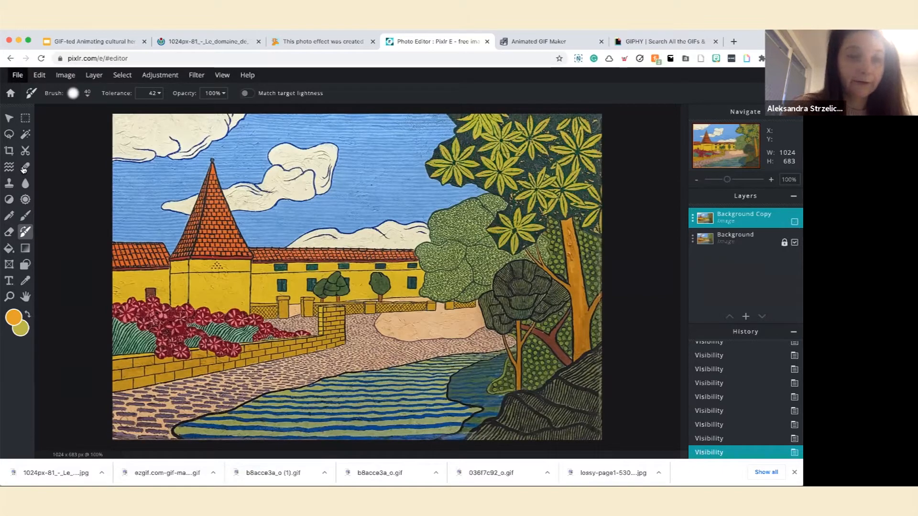
click(18, 76)
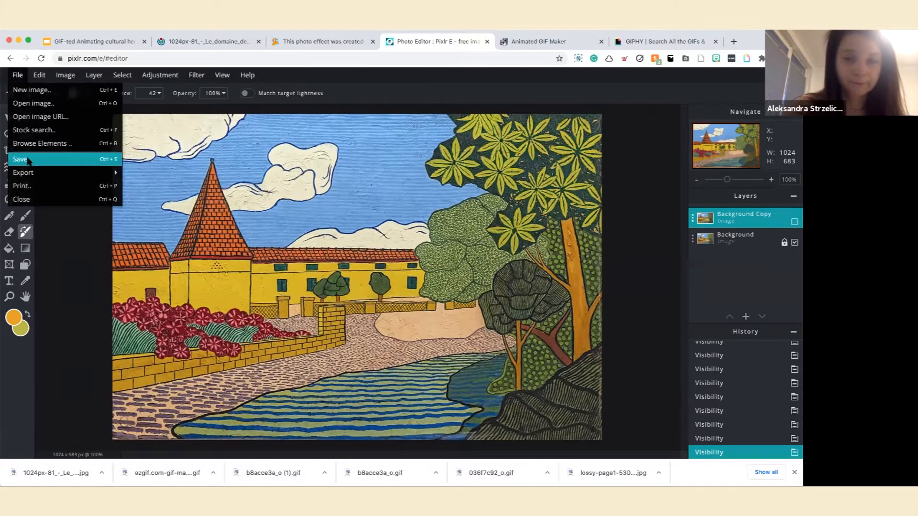
click(25, 161)
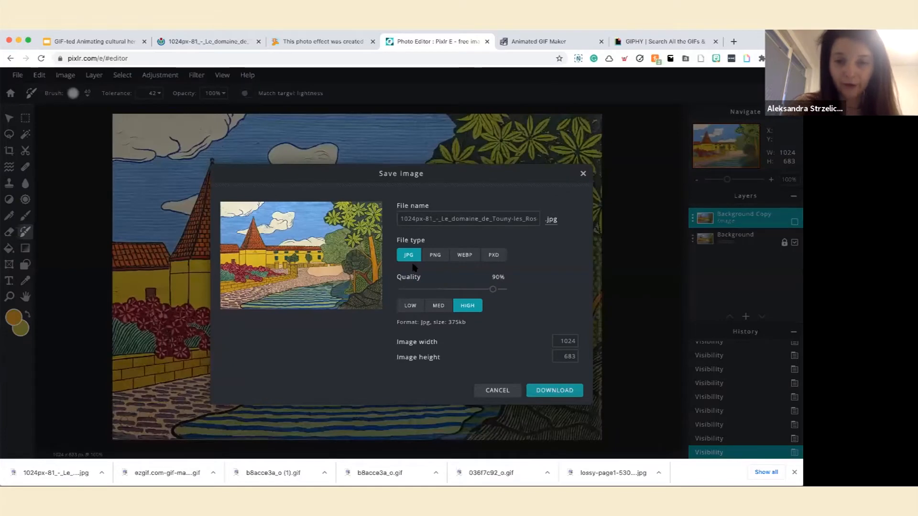
click(538, 392)
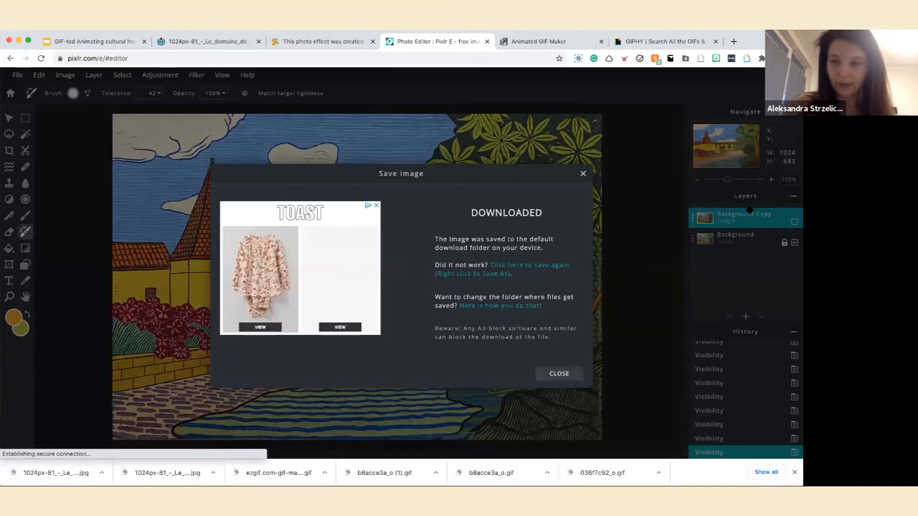
click(795, 223)
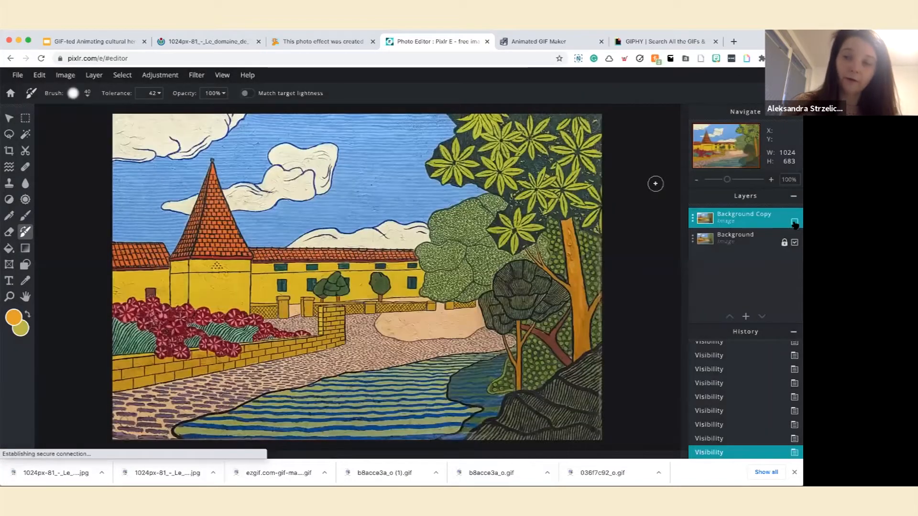
Show the Background Copy layer and download the orange-leaved version as a high-quality JPG at 90%.
click(795, 223)
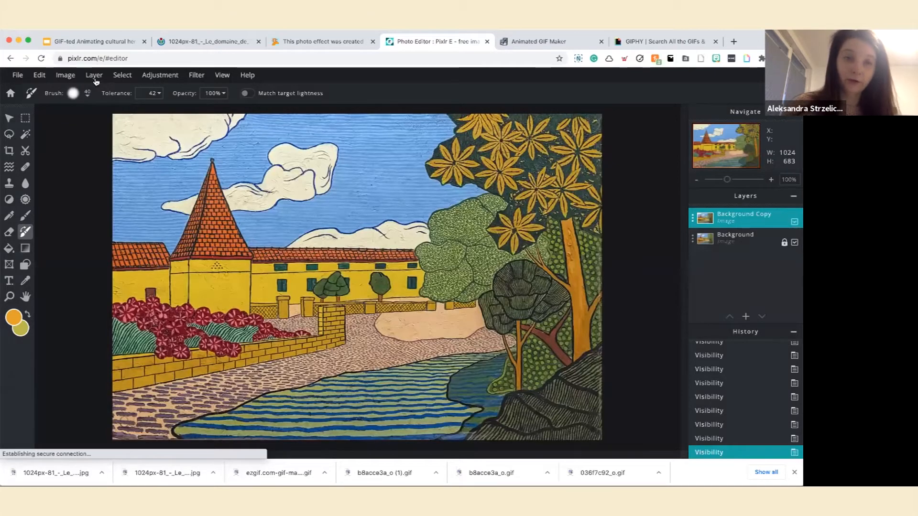
click(21, 76)
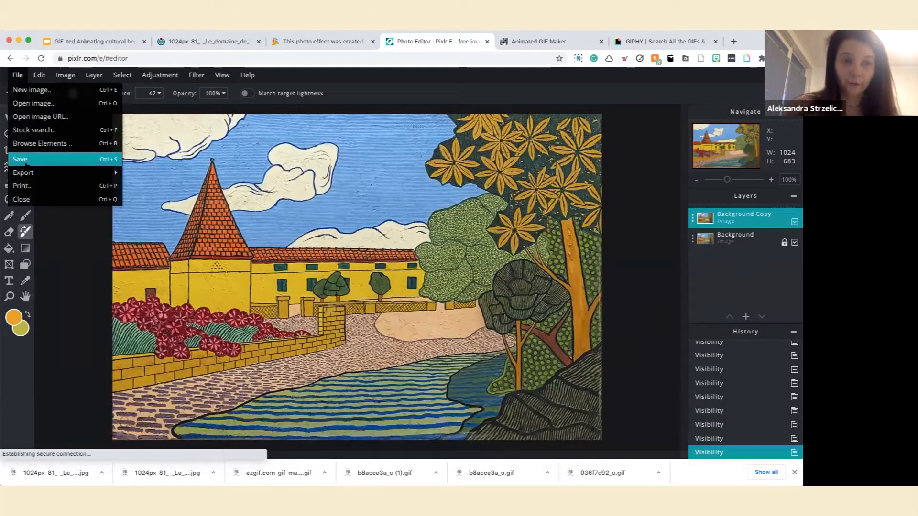
click(26, 162)
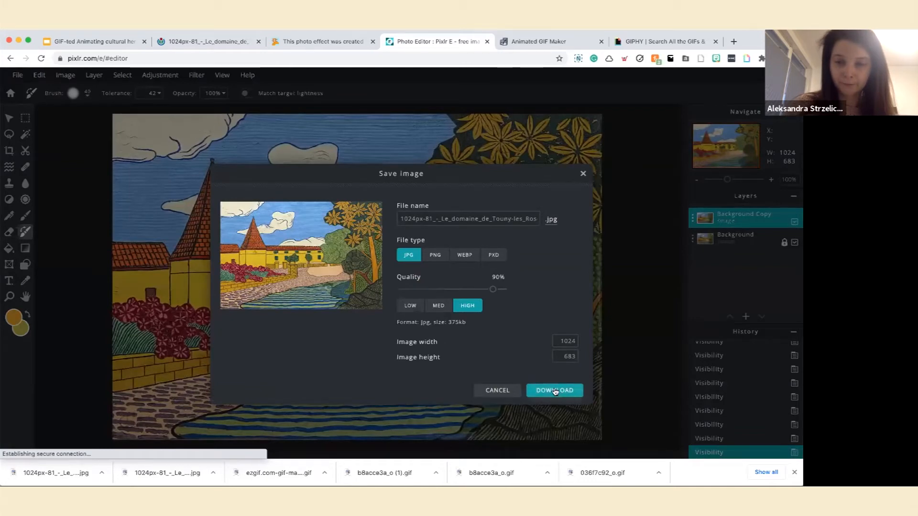
click(555, 391)
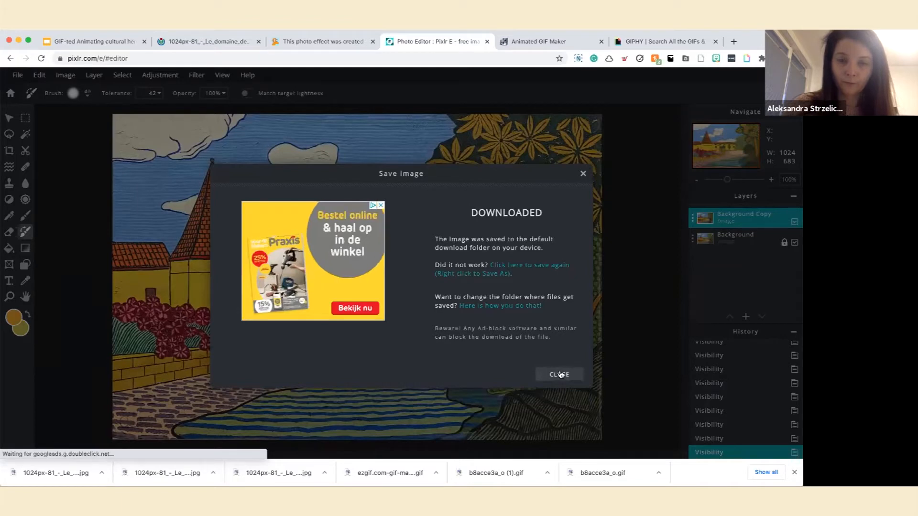
click(560, 375)
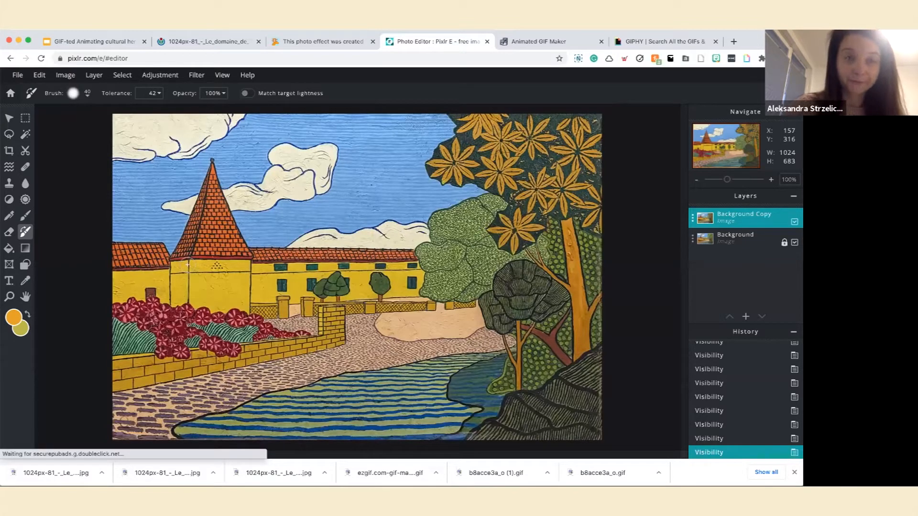
Switch to the Google Slides presentation and review the Stickers and Stickers - How To slides.
click(96, 41)
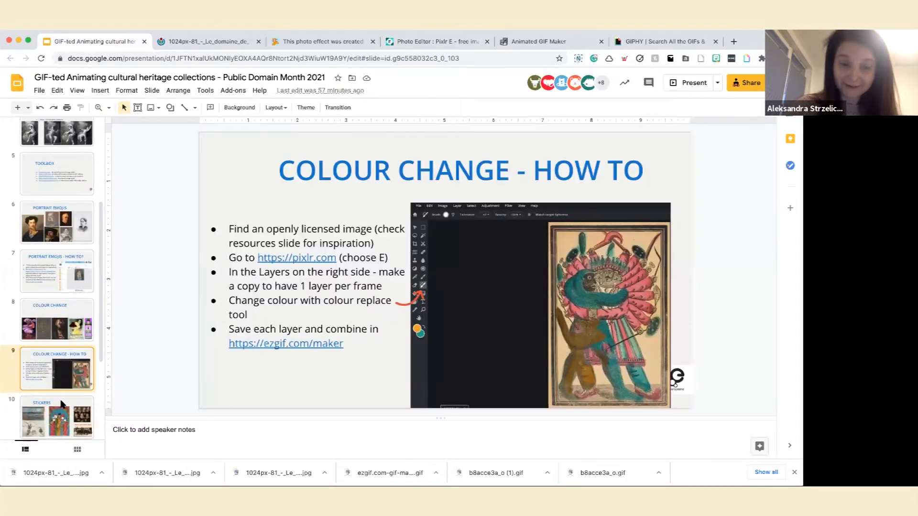
click(54, 418)
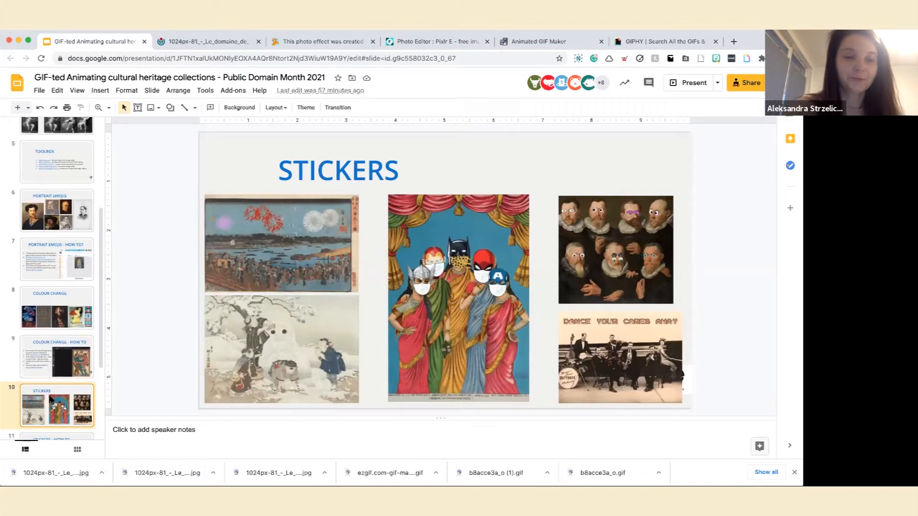
scroll(51, 400, down, 2)
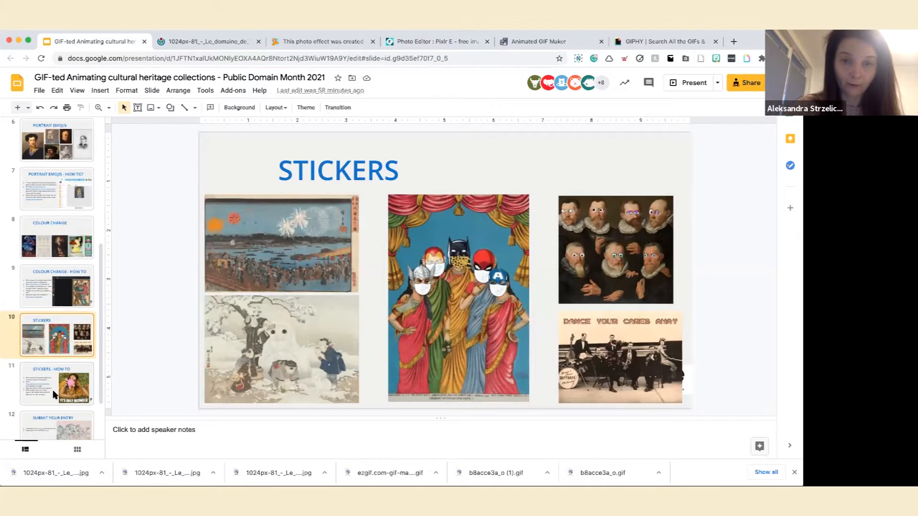
click(53, 389)
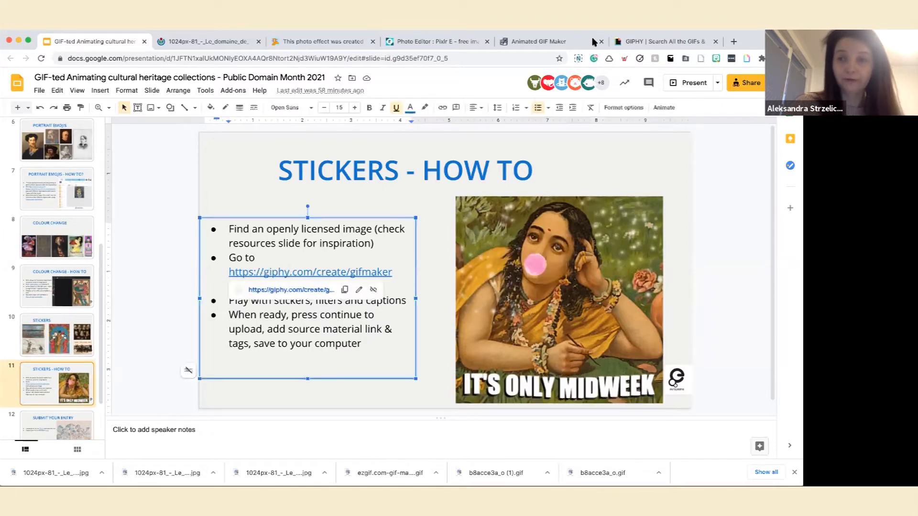
Switch to GIPHY, start creating a GIF and load the green-leaved landscape painting for decoration.
click(643, 42)
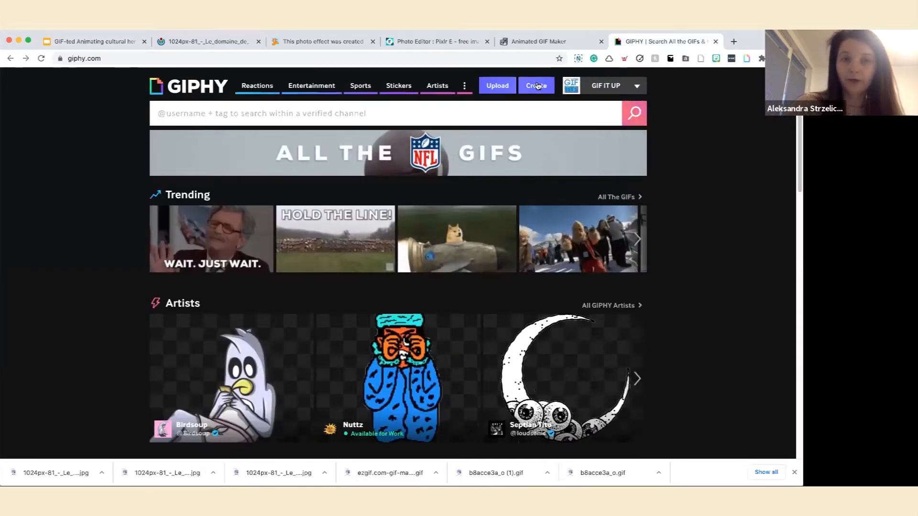
click(536, 85)
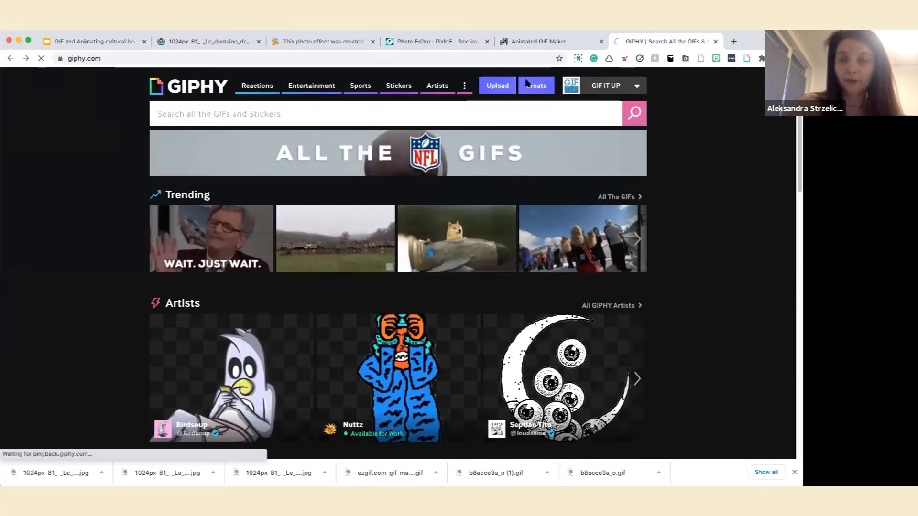
click(543, 86)
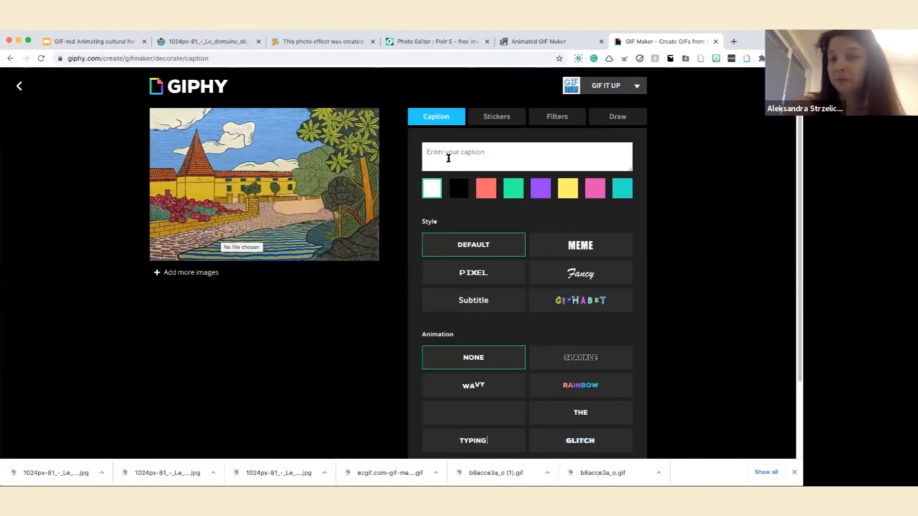
click(448, 159)
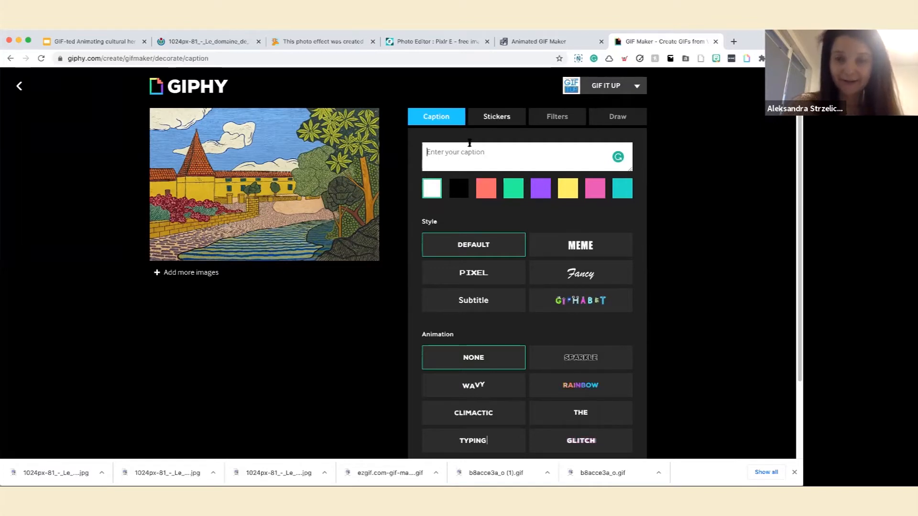
Search the stickers for "sun" and add the half-risen sun with rays to the painting.
click(492, 117)
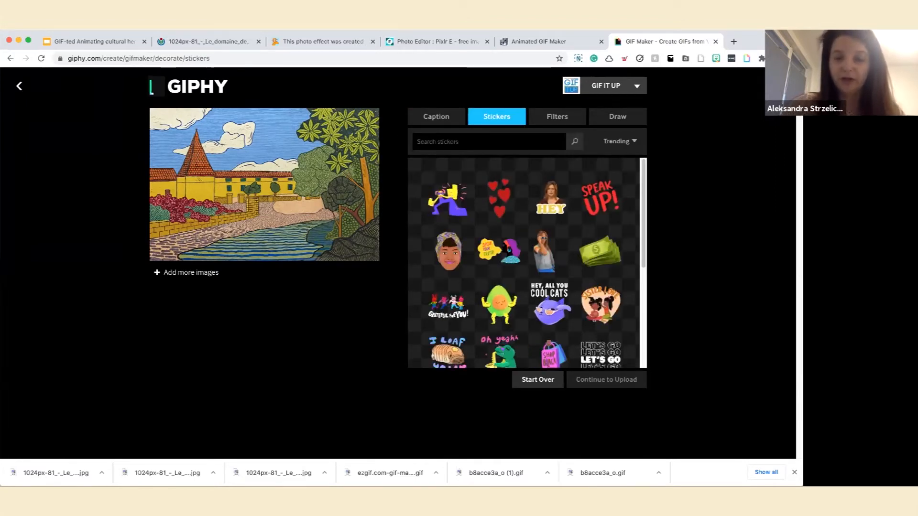
click(478, 142)
text(sun)
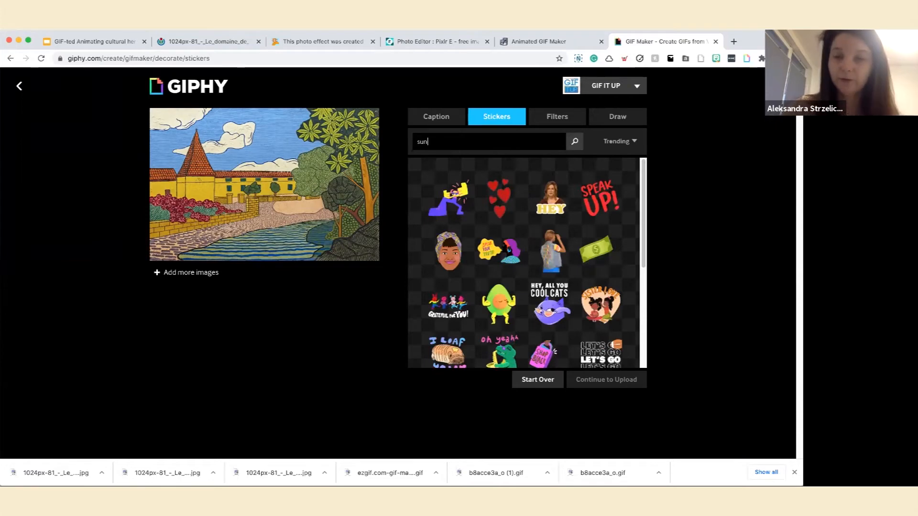
key(Return)
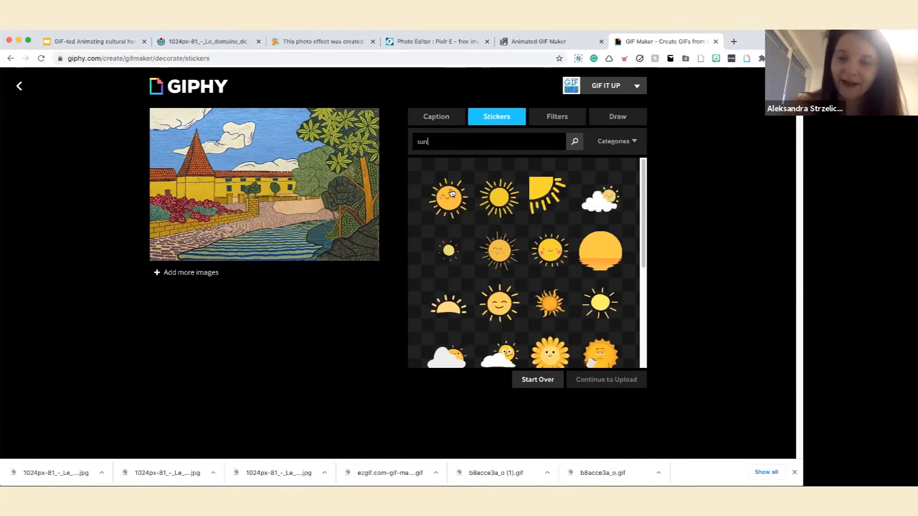
scroll(452, 193, down, 1)
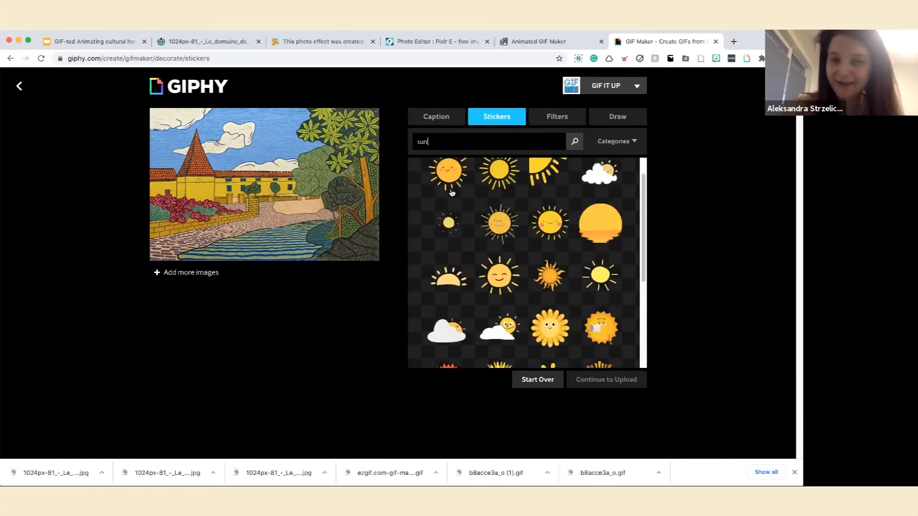
scroll(451, 194, down, 1)
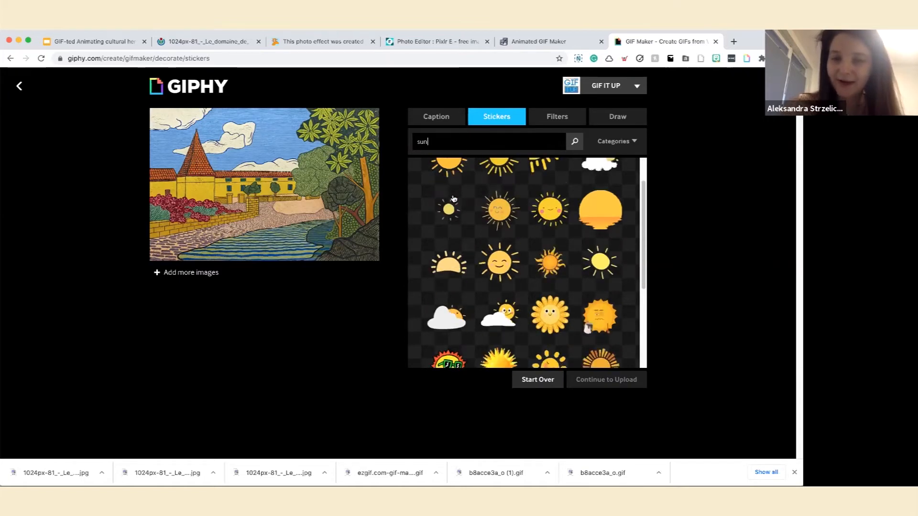
scroll(454, 198, down, 3)
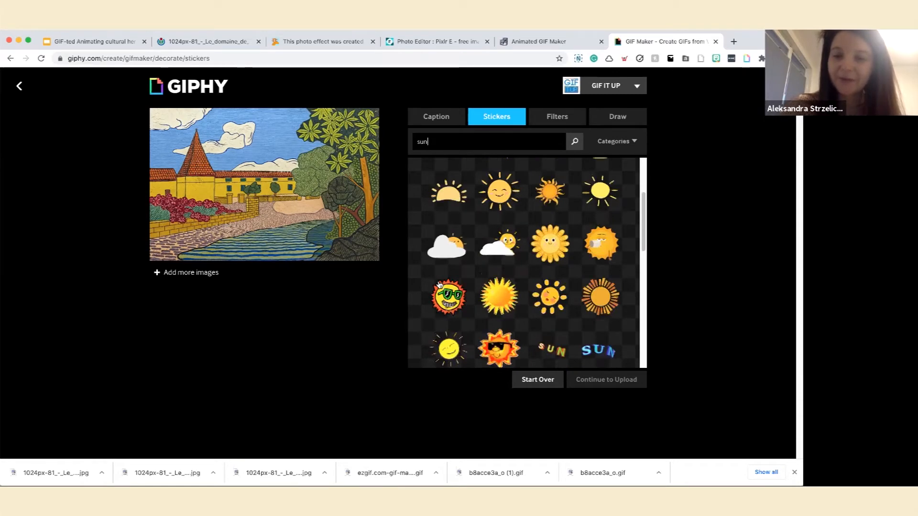
scroll(439, 284, up, 4)
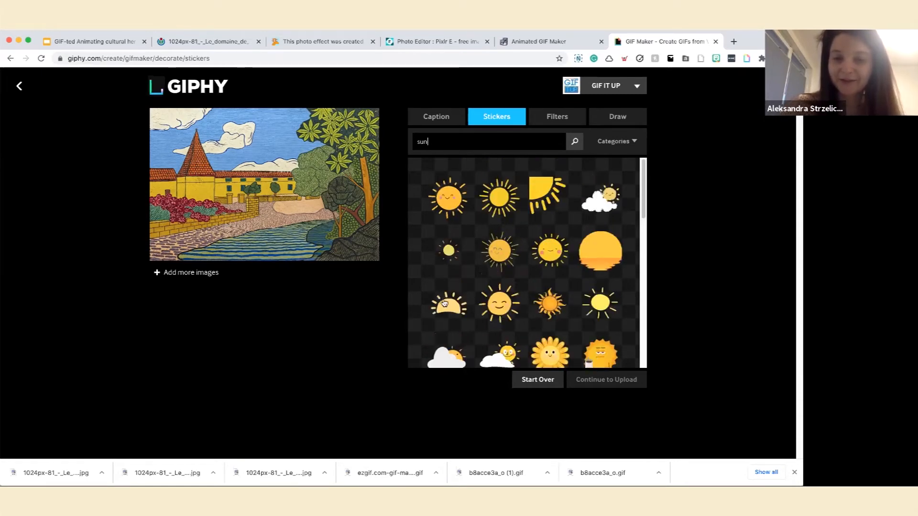
click(444, 303)
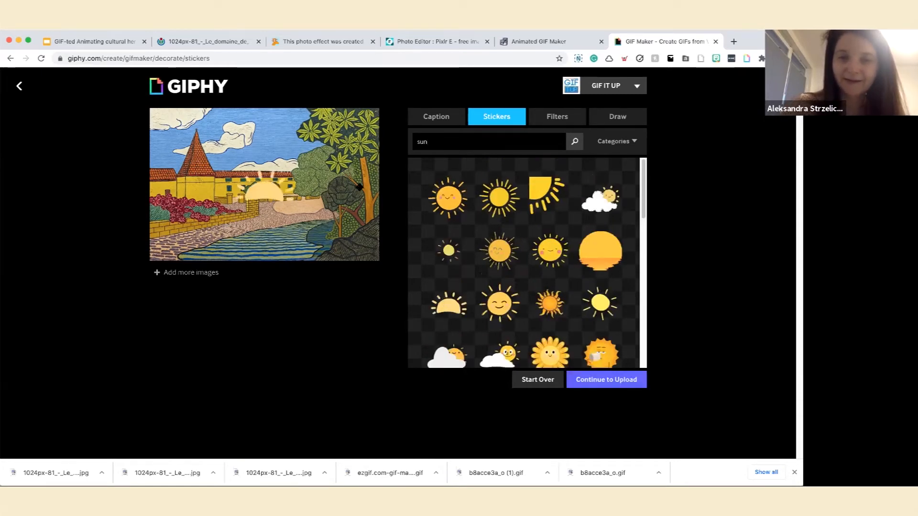
Shrink the half-sun sticker and position it just above the roof of the long yellow building.
click(275, 191)
drag(275, 190, 254, 169)
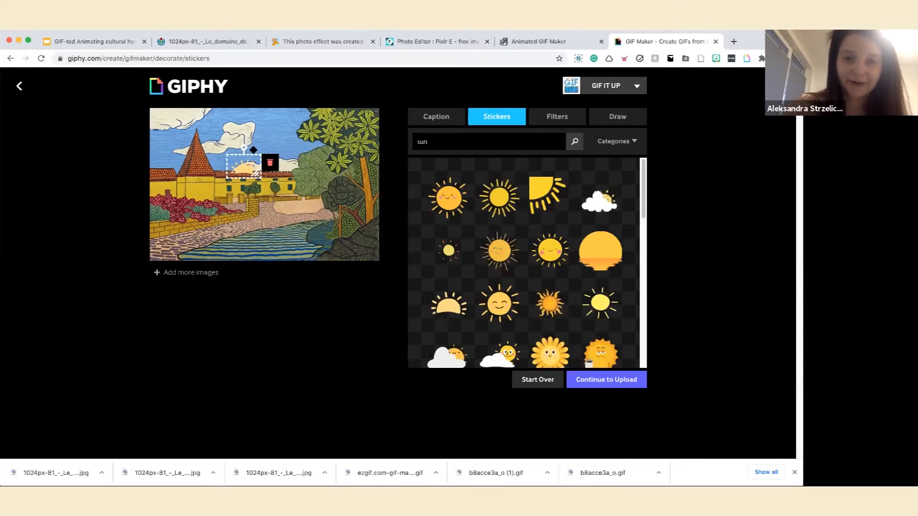
mouse_move(256, 158)
mouse_down()
mouse_move(278, 148)
mouse_move(241, 149)
mouse_up()
click(244, 223)
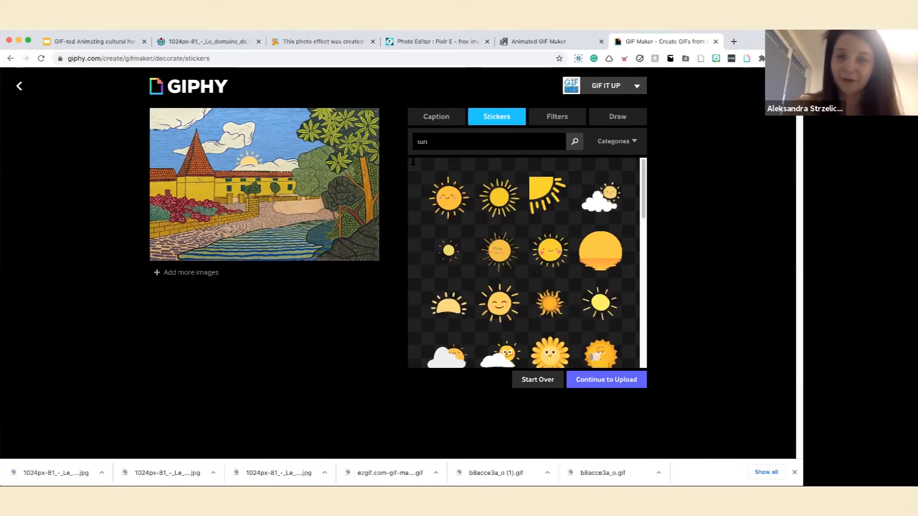
Search the stickers for "birds".
double_click(423, 142)
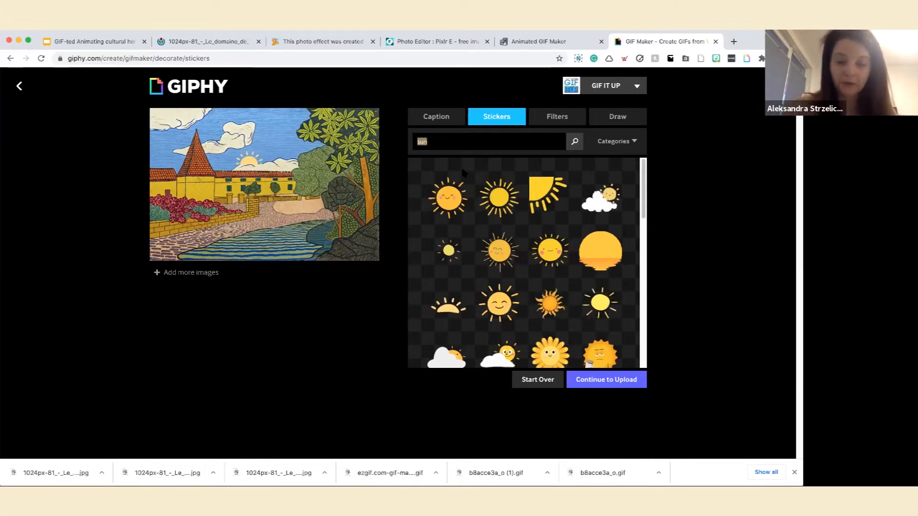
text(bl)
text(rd)
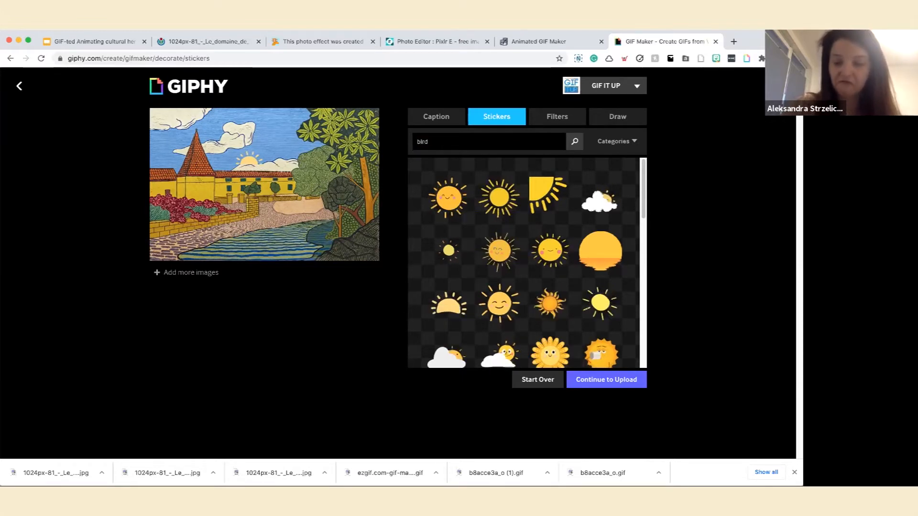
text(s)
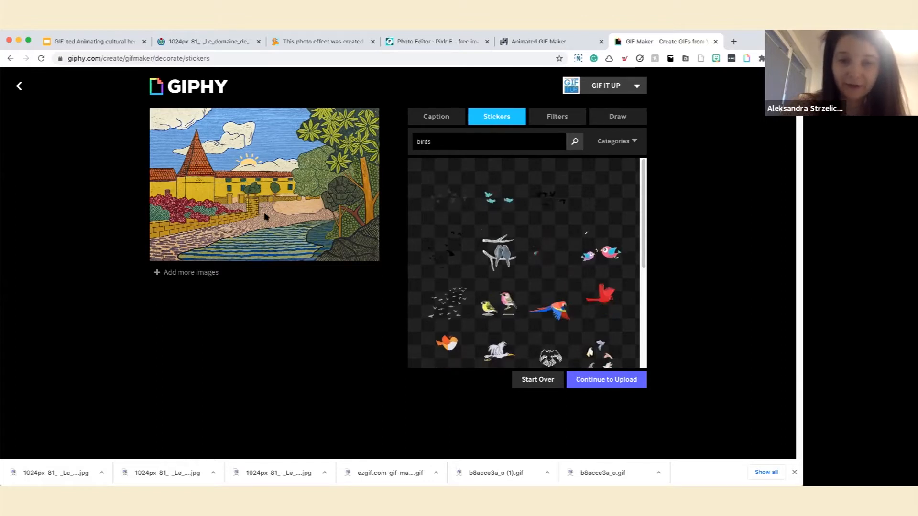
Try the flying flock sticker in the sky around the tower and remove it from the painting.
click(427, 304)
drag(167, 119, 187, 126)
click(196, 174)
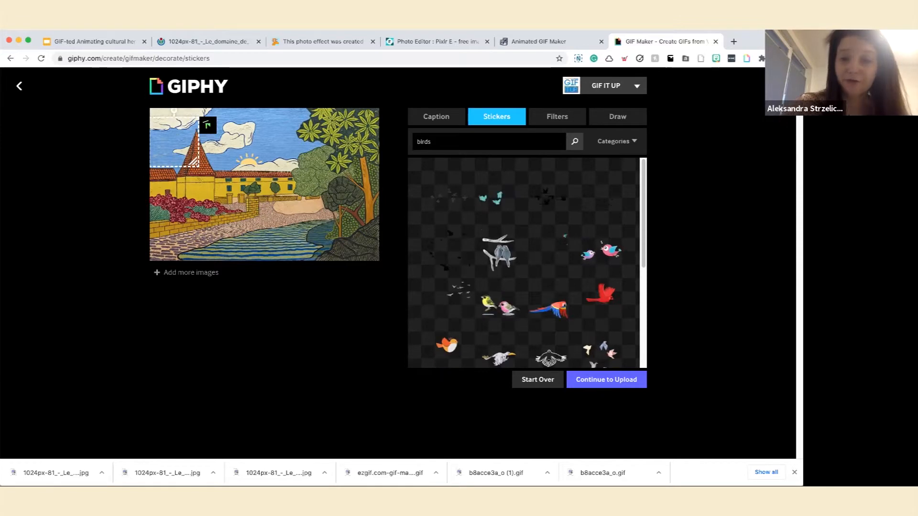
click(208, 128)
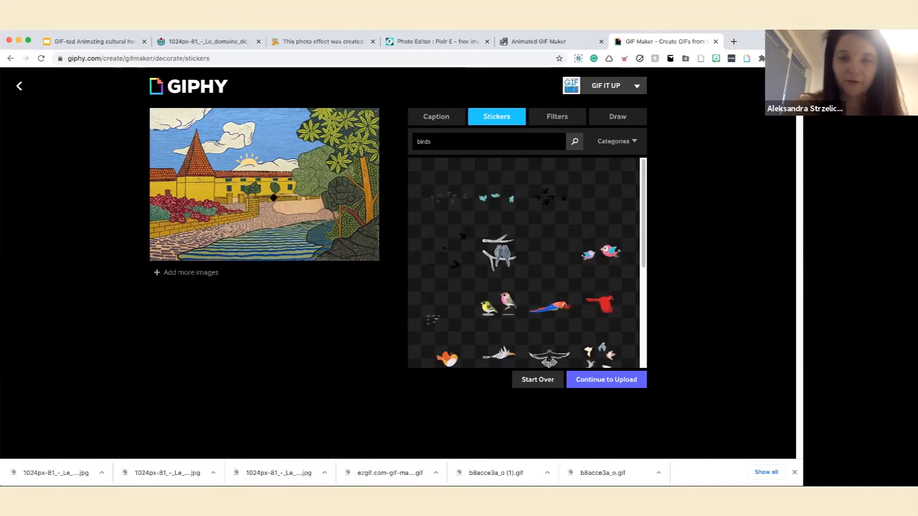
Add the yellow and pink bird pair sticker, shrink it and place it on the dark rocks beside the water.
click(491, 305)
click(297, 208)
drag(297, 208, 275, 191)
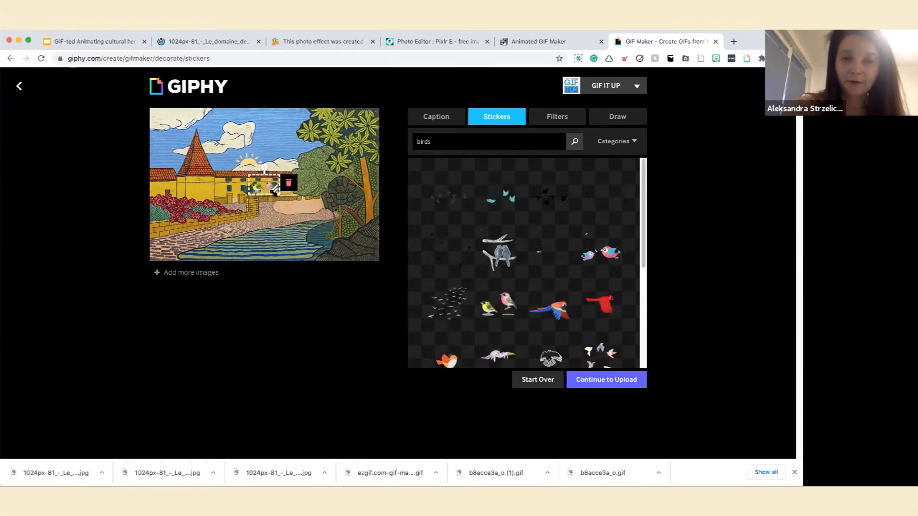
mouse_move(276, 192)
mouse_down()
mouse_move(285, 197)
mouse_move(273, 191)
mouse_up()
drag(283, 224, 284, 250)
drag(347, 239, 352, 236)
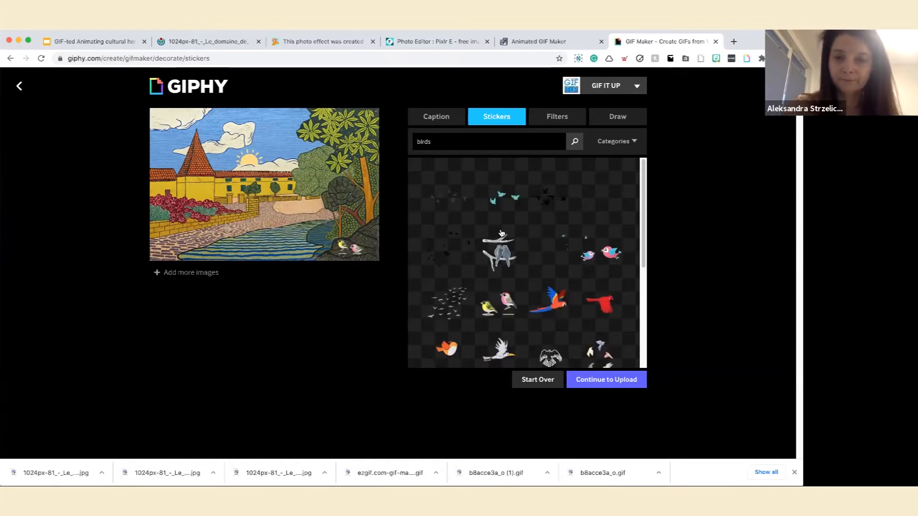
scroll(501, 234, down, 2)
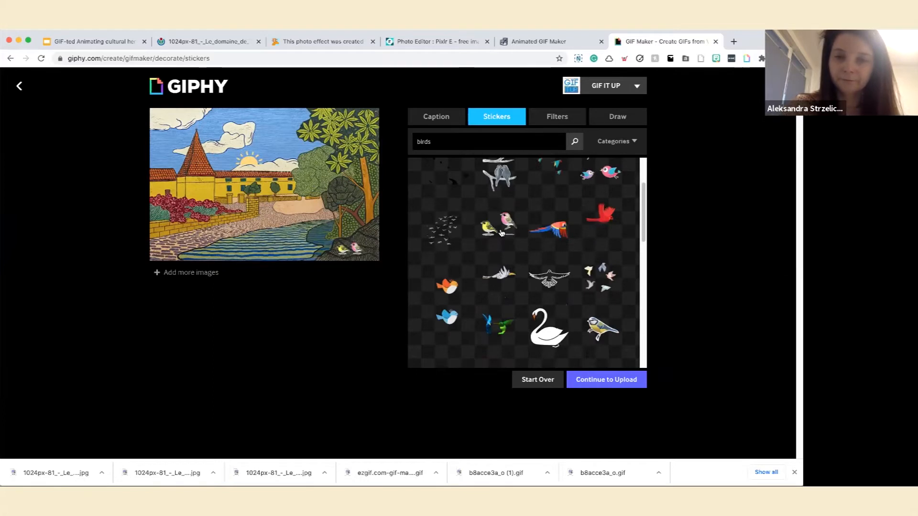
scroll(501, 233, down, 2)
scroll(501, 234, down, 1)
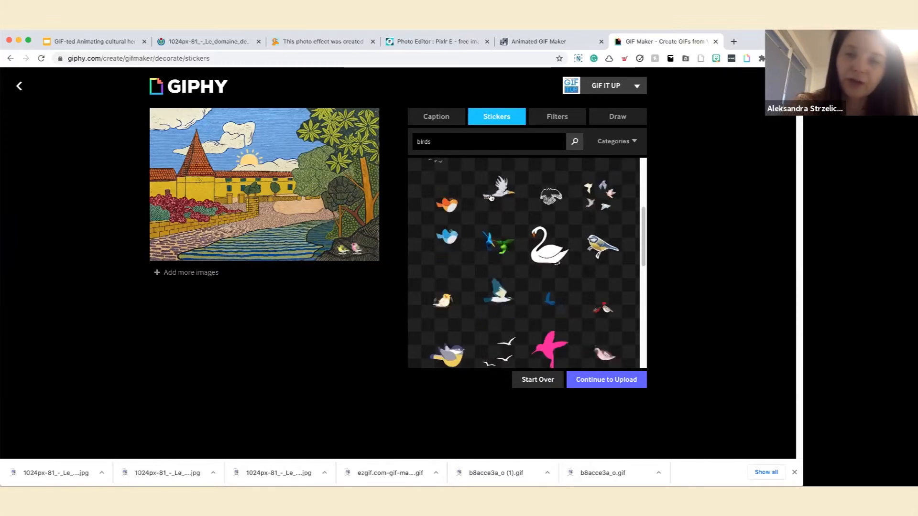
Search the stickers for "cat".
click(452, 145)
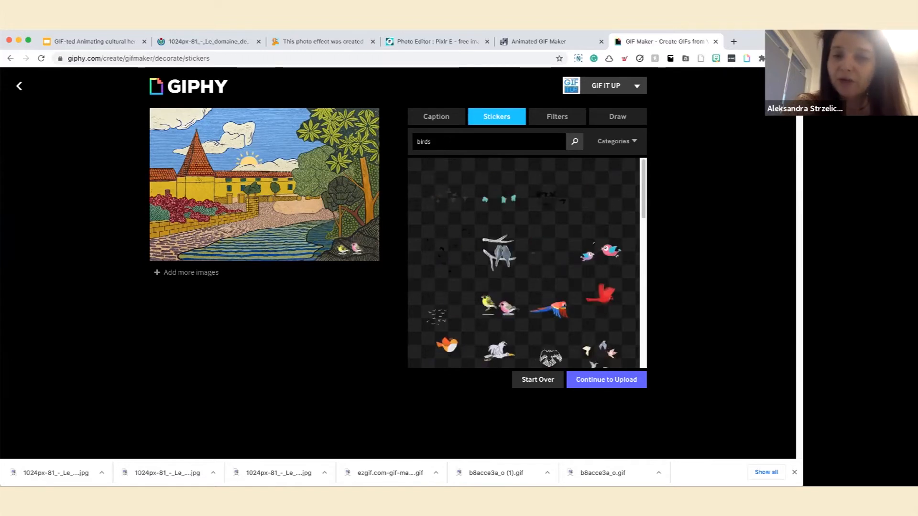
drag(452, 144, 184, 181)
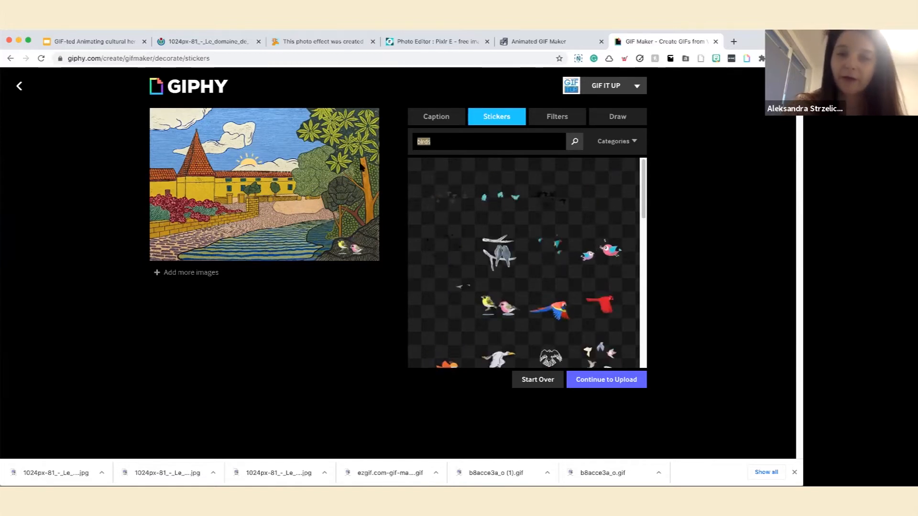
text(cat)
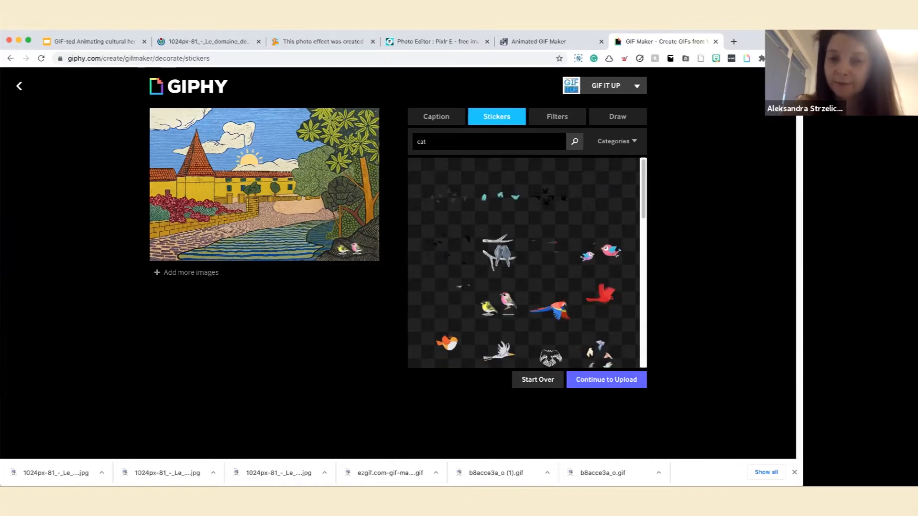
key(Return)
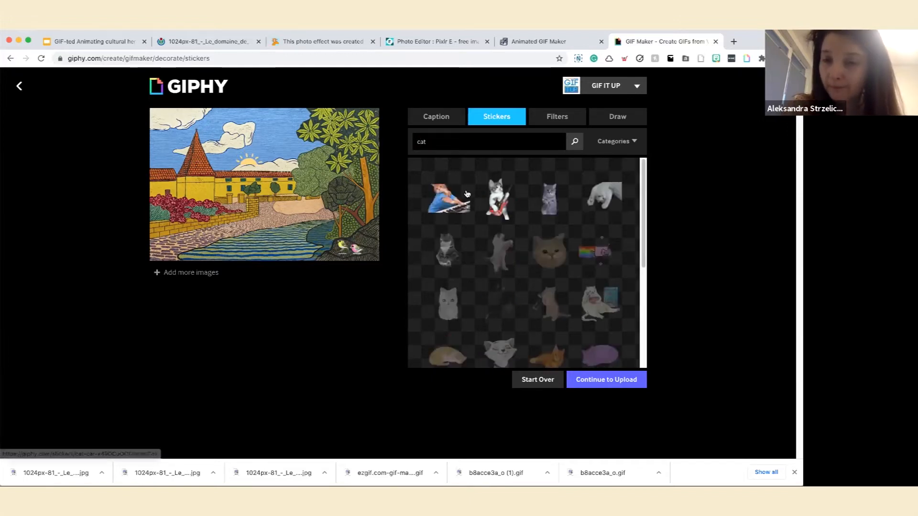
Add the purple sleeping cat sticker and place it on the red flower bed in front of the building.
scroll(468, 194, down, 1)
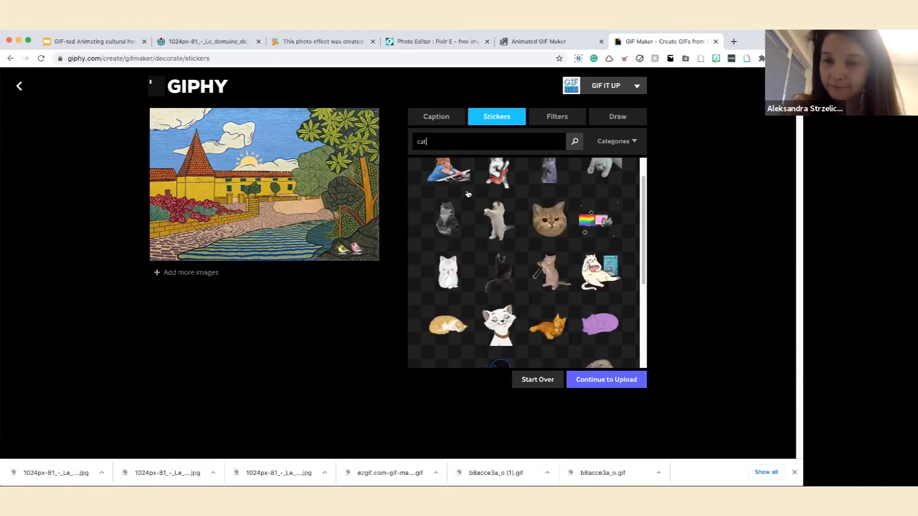
scroll(467, 194, down, 2)
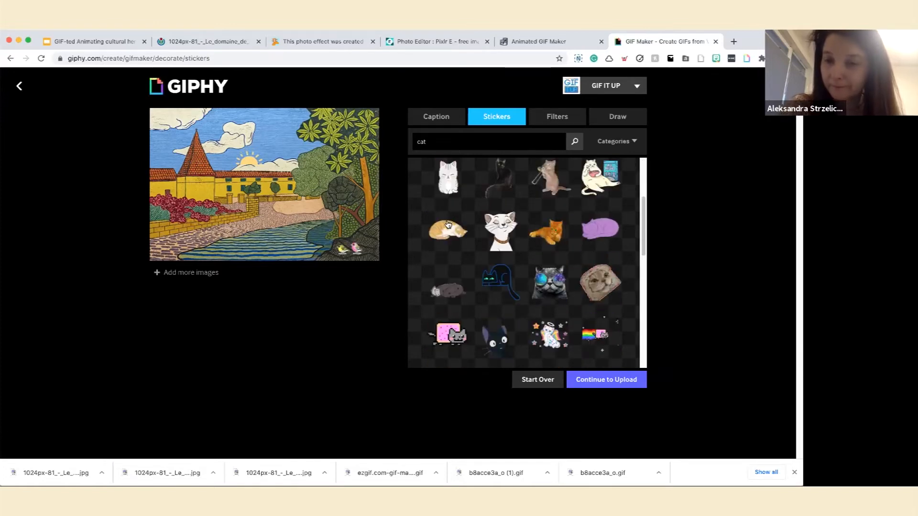
scroll(448, 223, down, 1)
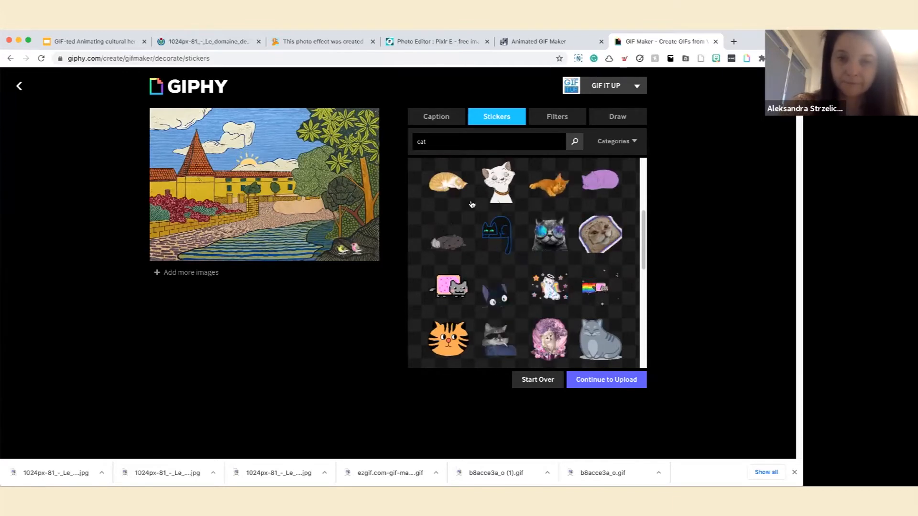
click(587, 181)
drag(306, 209, 166, 203)
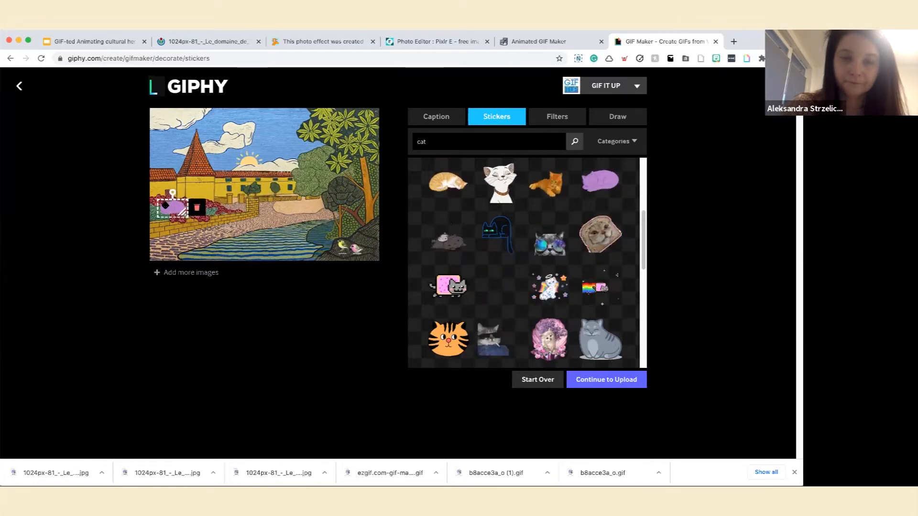
click(194, 245)
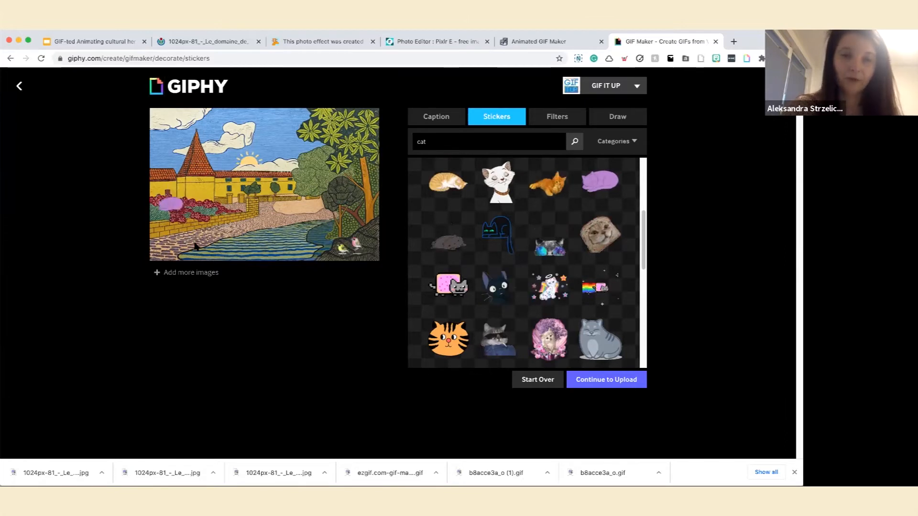
click(239, 159)
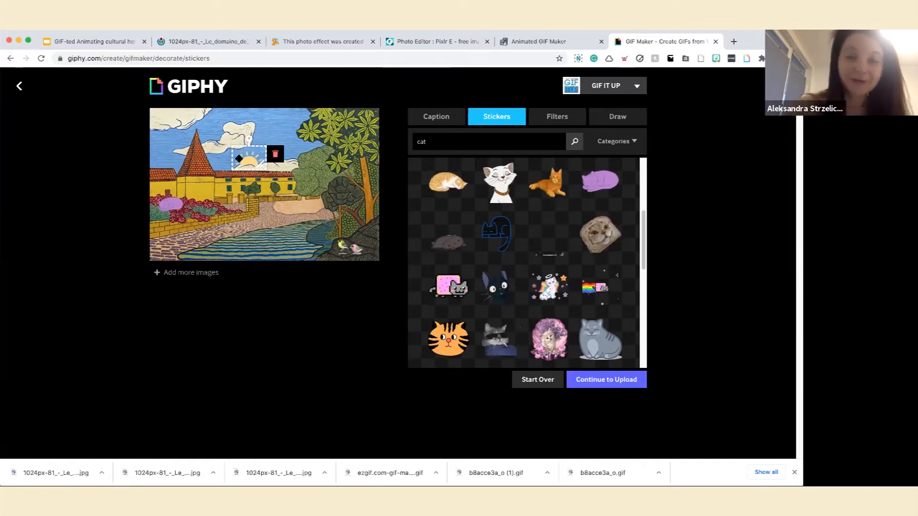
click(188, 205)
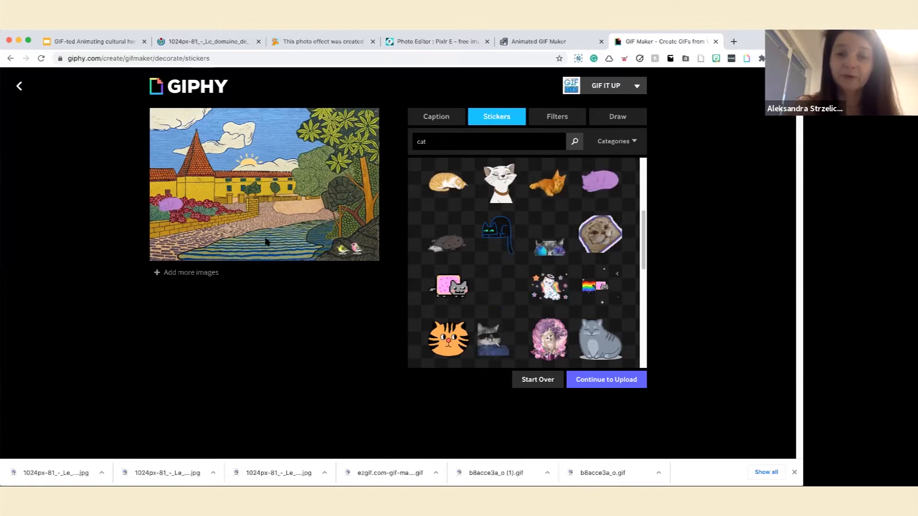
Draw flexing avocado stickers onto the trees of the painting and continue to the upload details.
click(560, 117)
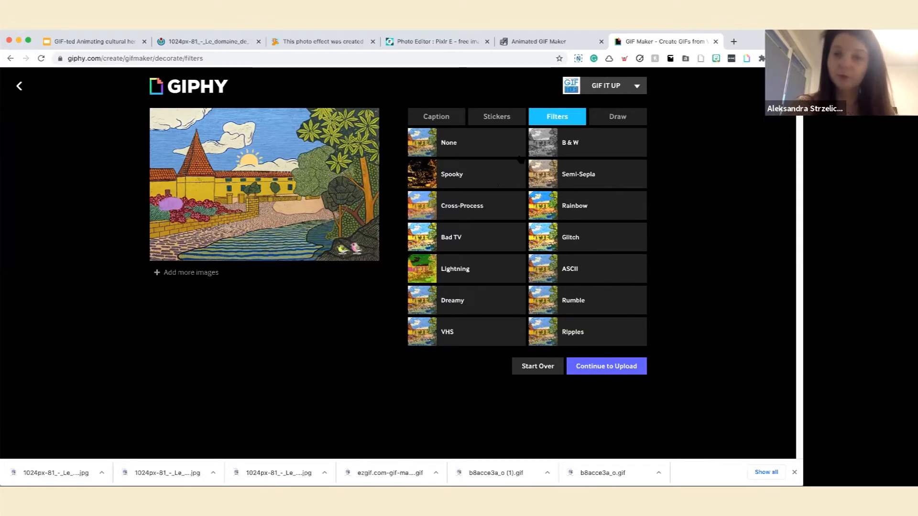
click(608, 116)
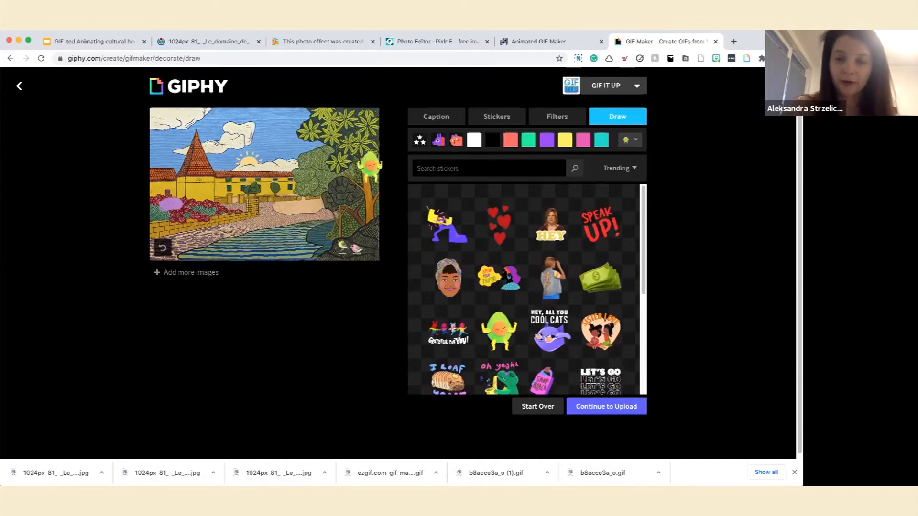
scroll(370, 165, down, 1)
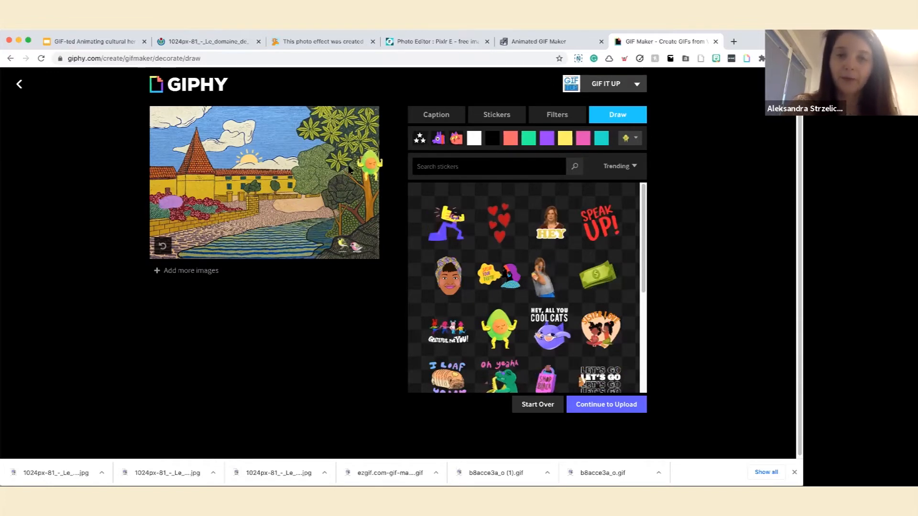
click(610, 406)
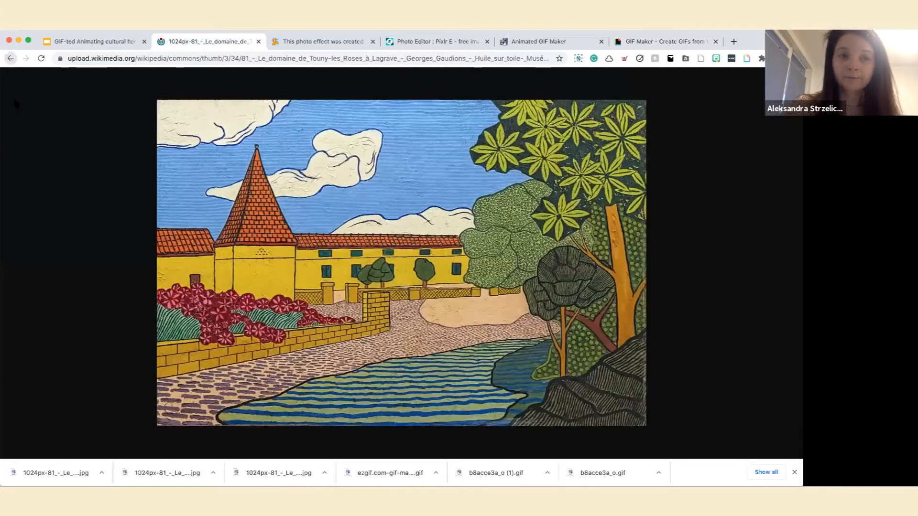
Return from the full-size painting image to its Wikimedia Commons file page and copy that page's address.
right_click(8, 59)
click(57, 121)
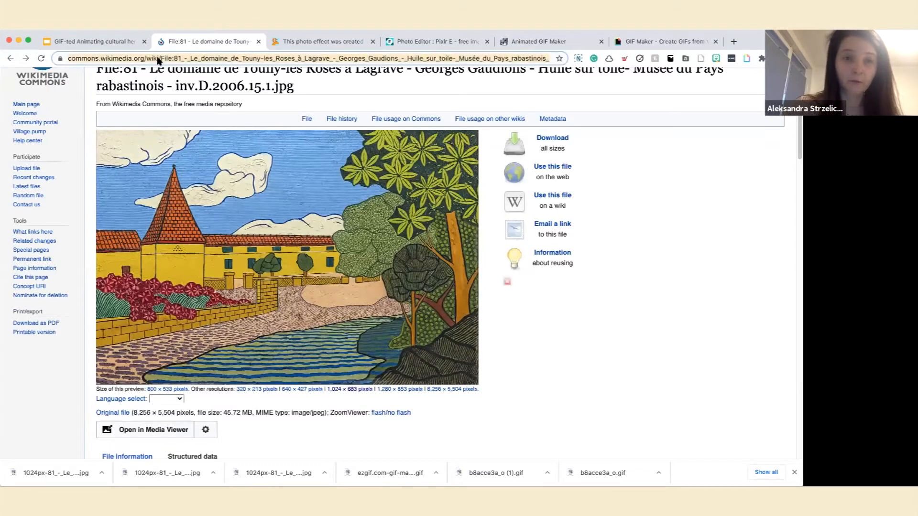
right_click(154, 57)
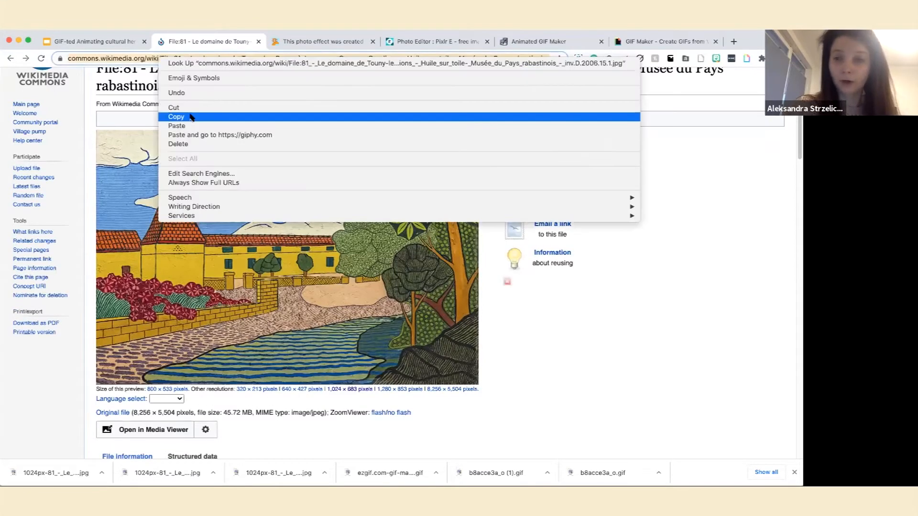
click(230, 117)
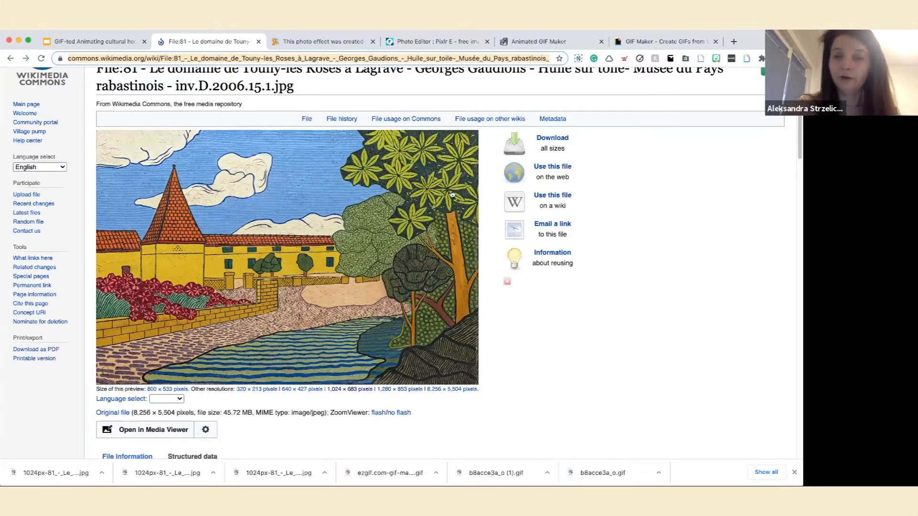
Open the painting's options for using the file on the web and copy the Page URL.
click(554, 167)
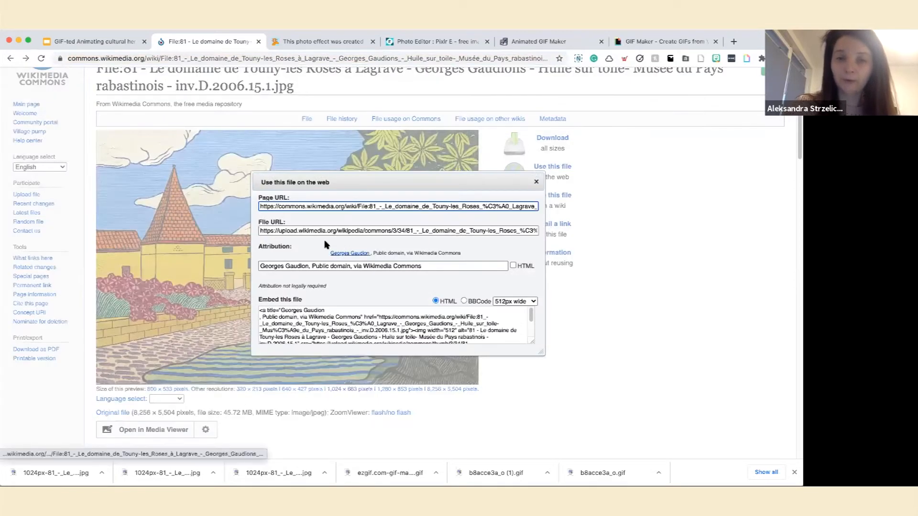
click(302, 204)
right_click(306, 206)
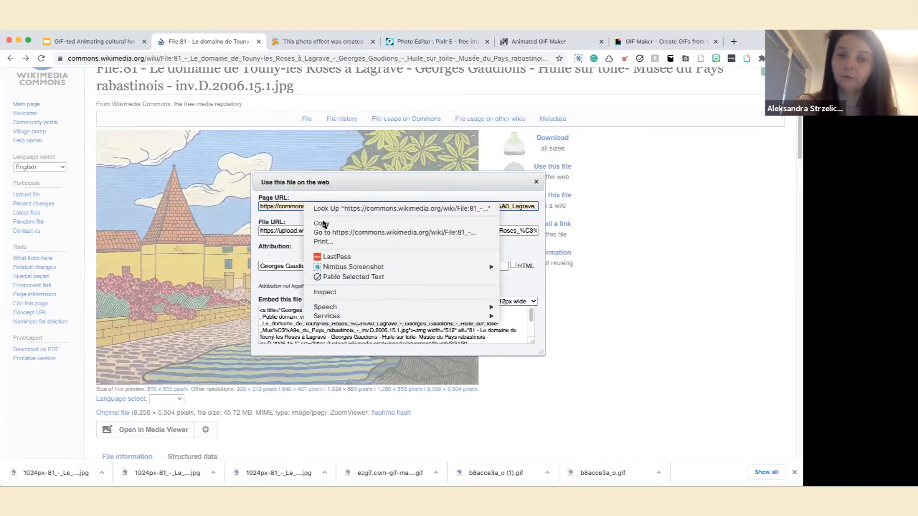
click(323, 225)
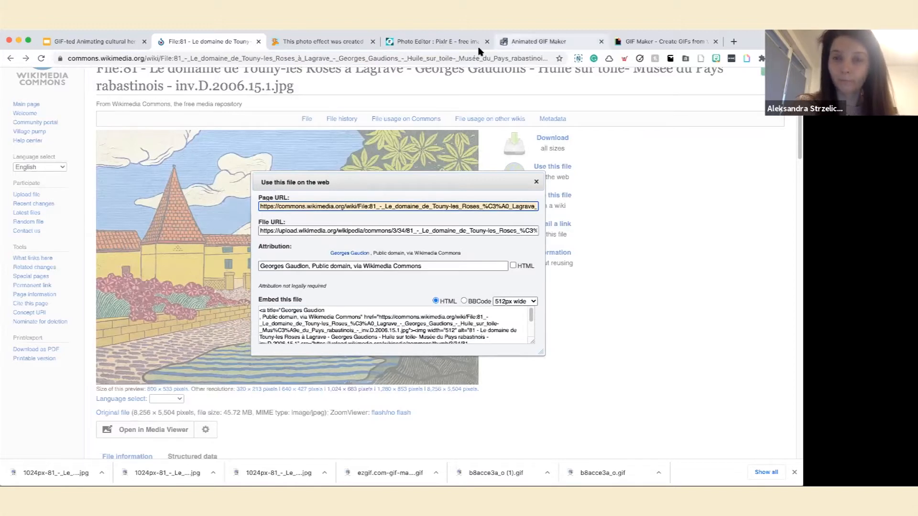
Switch to the GIPHY GIF Maker and paste the copied Wikimedia Commons page link as the GIF's source URL.
click(492, 45)
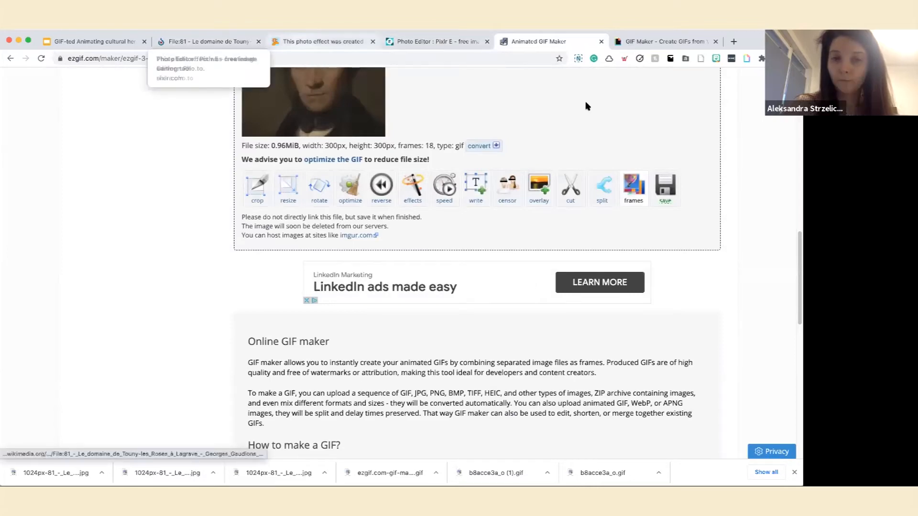
click(630, 43)
click(485, 188)
right_click(504, 246)
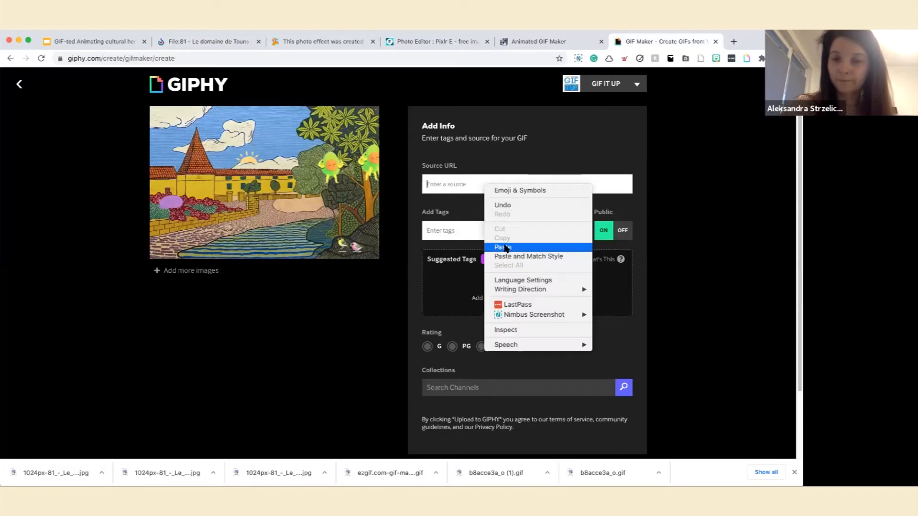
click(504, 244)
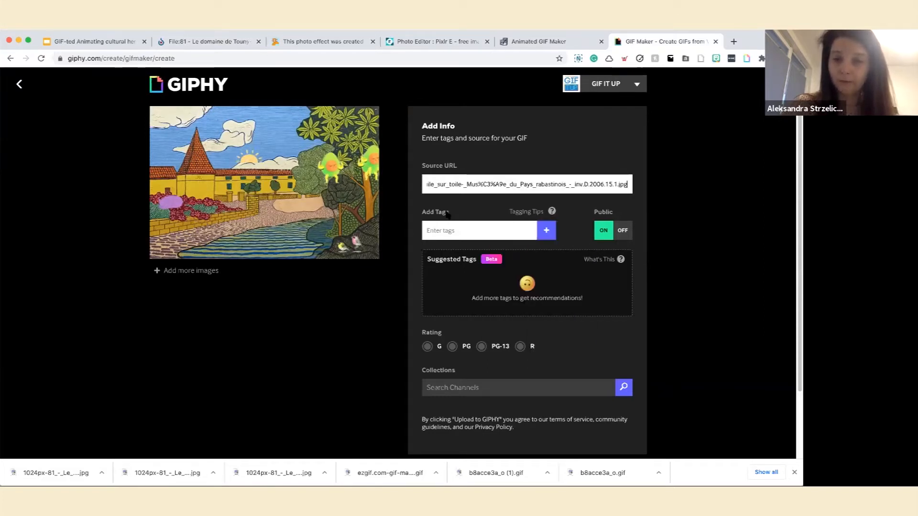
Add the tags "landscape" and "sunny day" to the GIF.
click(452, 230)
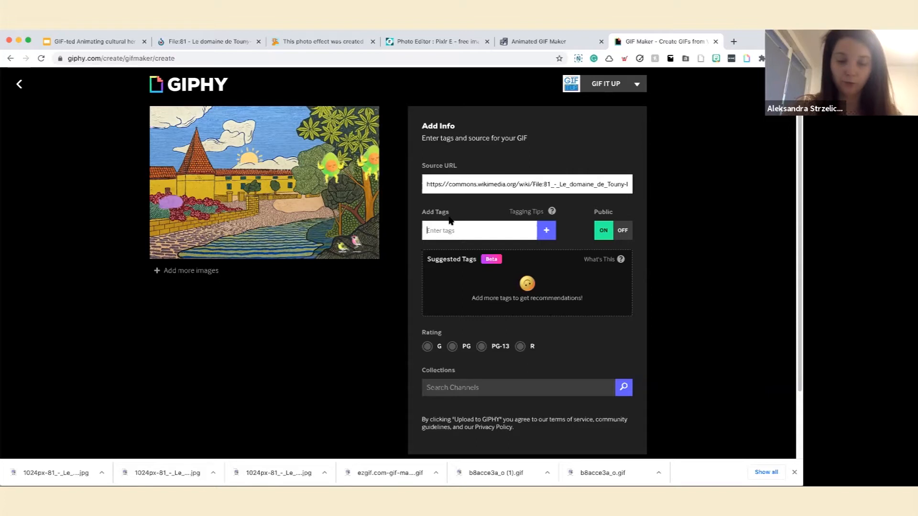
text(landscape)
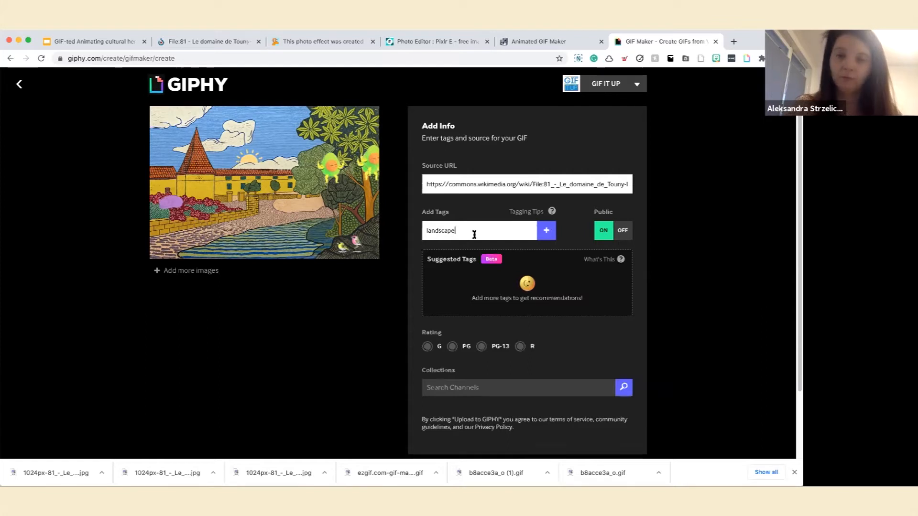
key(Return)
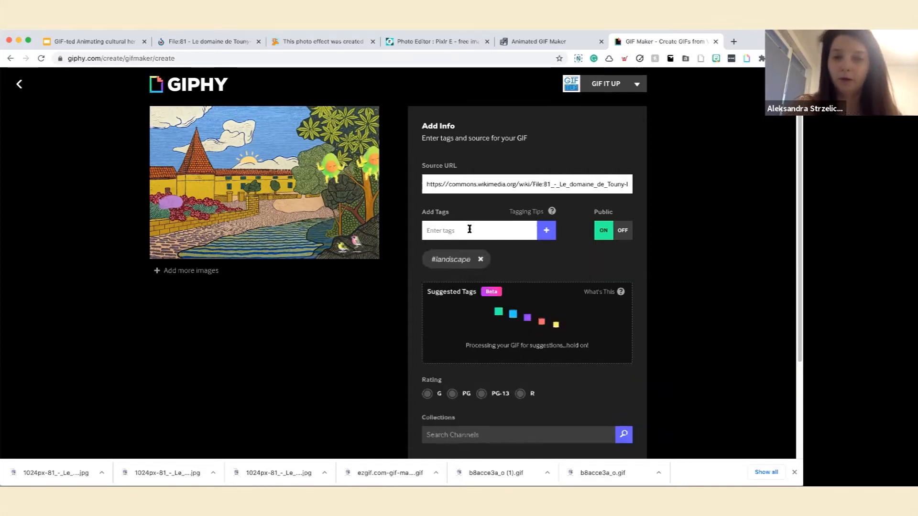
text(sunny day)
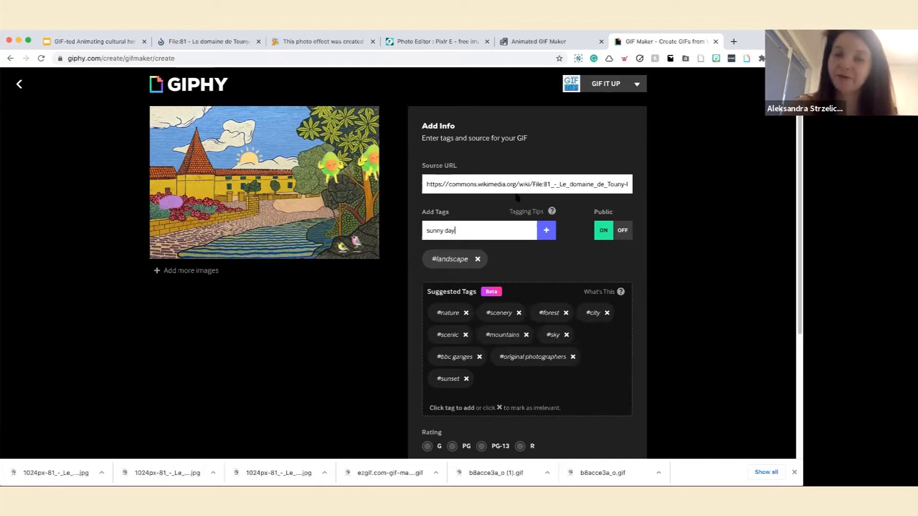
click(547, 231)
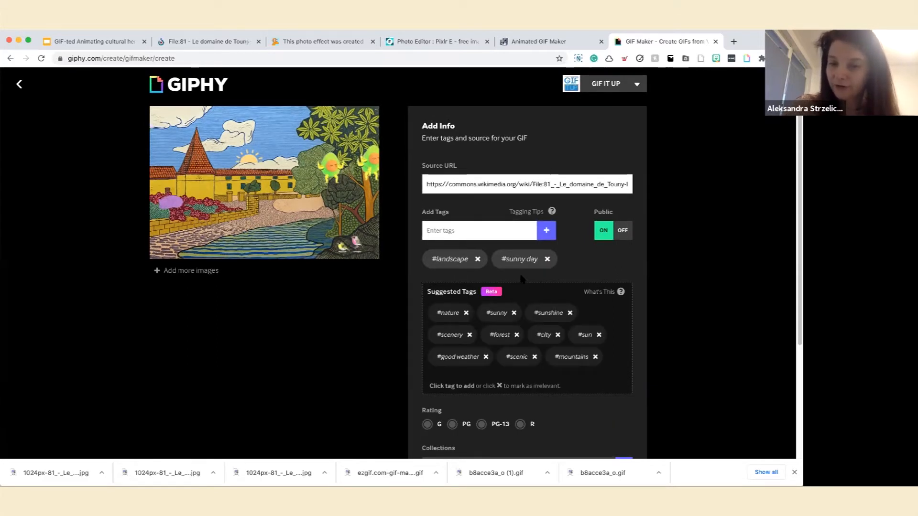
Add the suggested tags "good weather" and "sunshine" to the GIF.
click(450, 332)
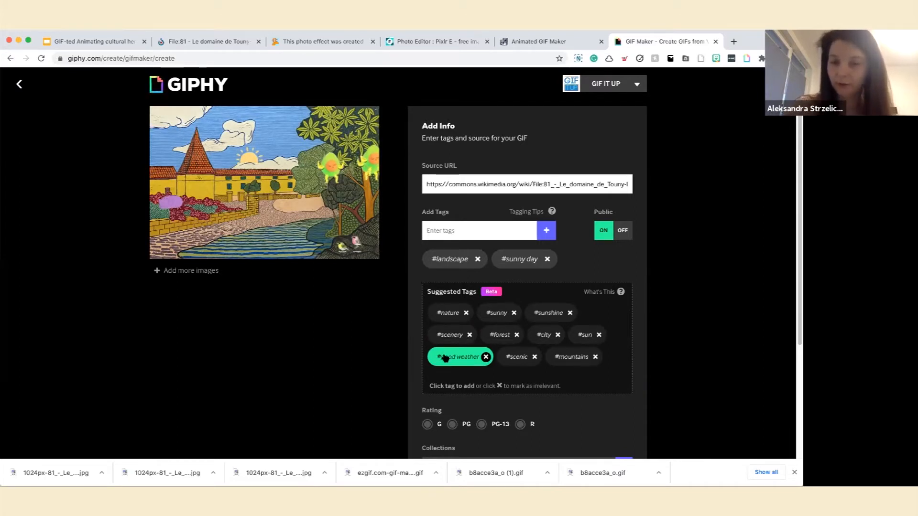
click(444, 358)
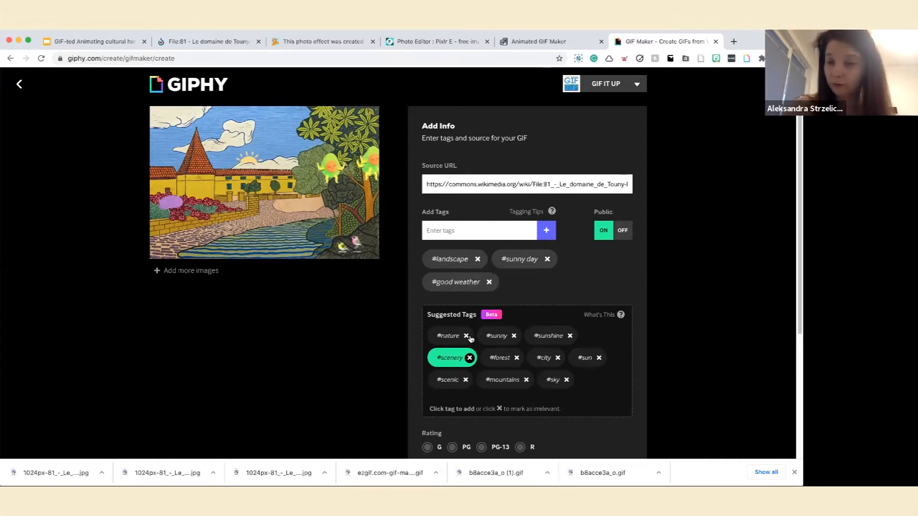
click(535, 335)
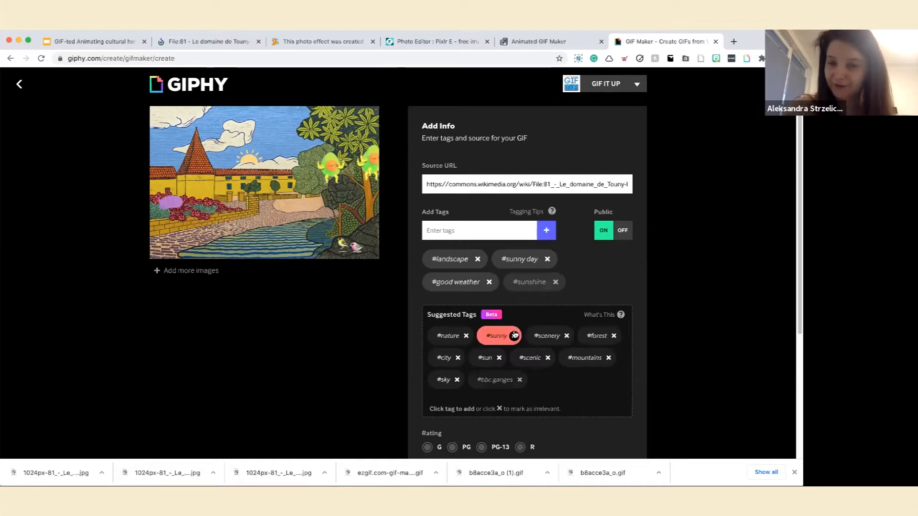
Set the GIF's rating to G and upload it to GIPHY.
scroll(514, 336, down, 2)
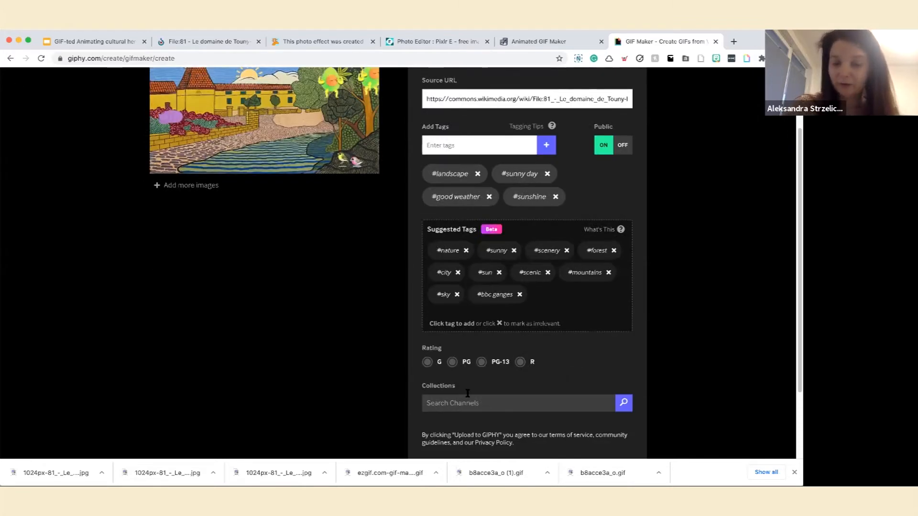
click(427, 363)
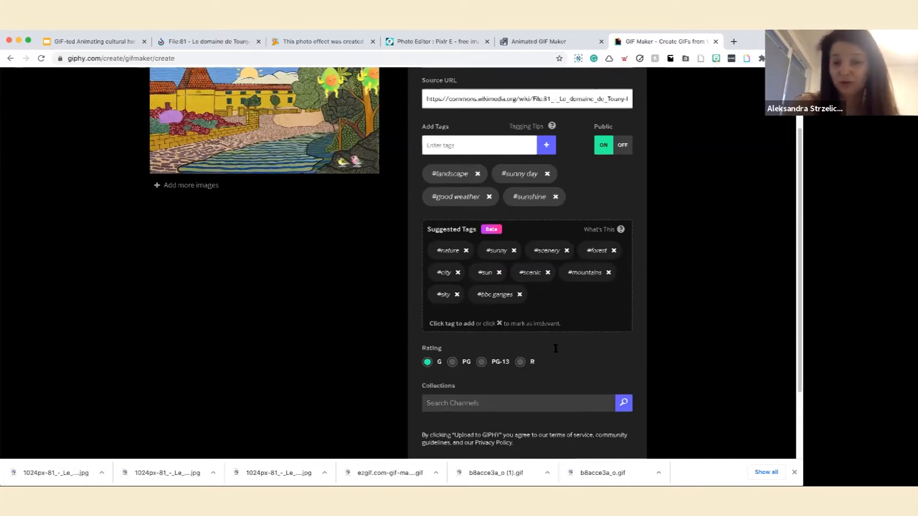
scroll(555, 348, down, 1)
scroll(443, 326, down, 1)
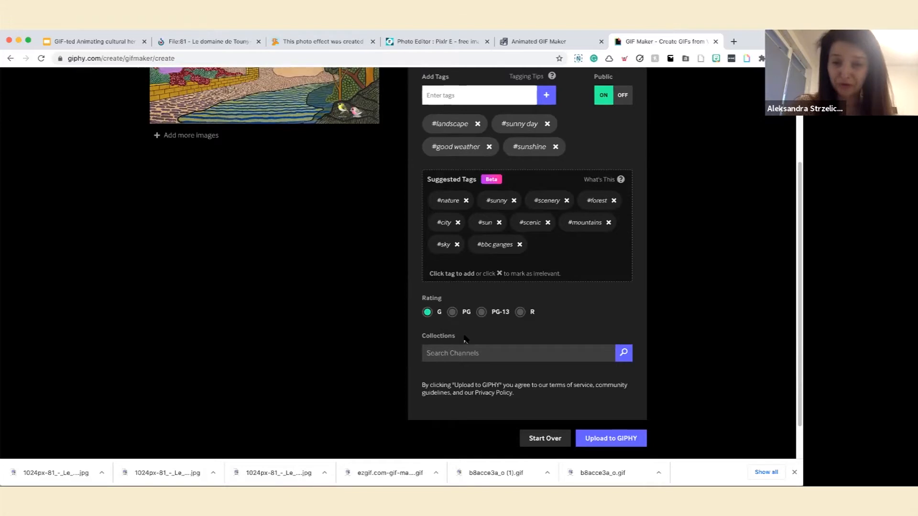
scroll(463, 337, down, 1)
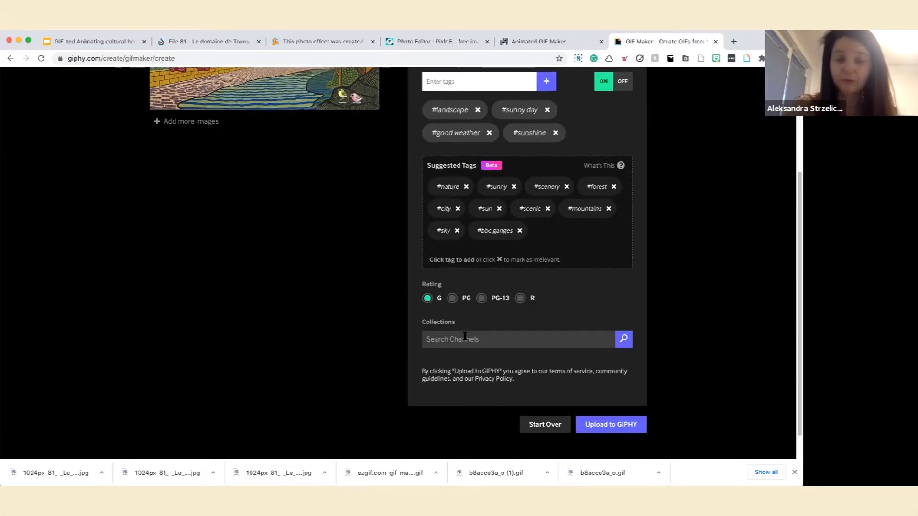
click(599, 425)
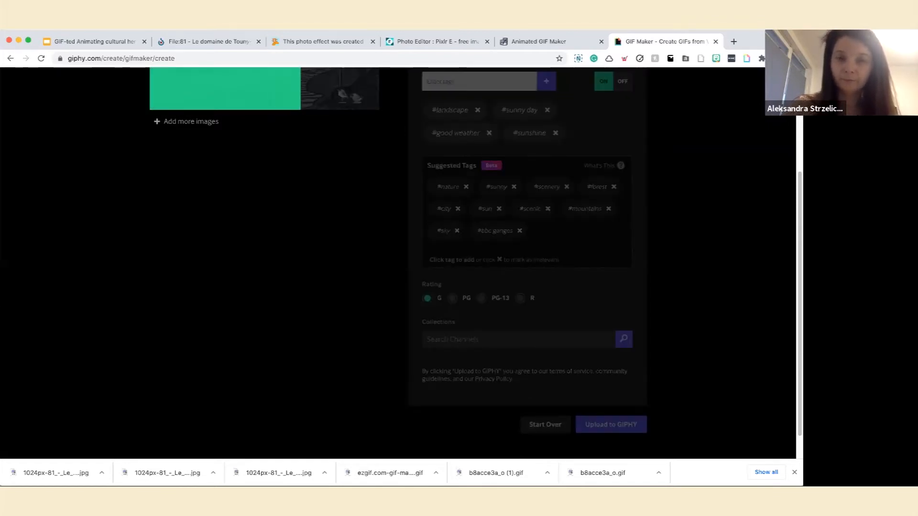
Open the uploaded GIF's link options and copy its GIF Link.
scroll(599, 425, up, 2)
scroll(398, 263, up, 2)
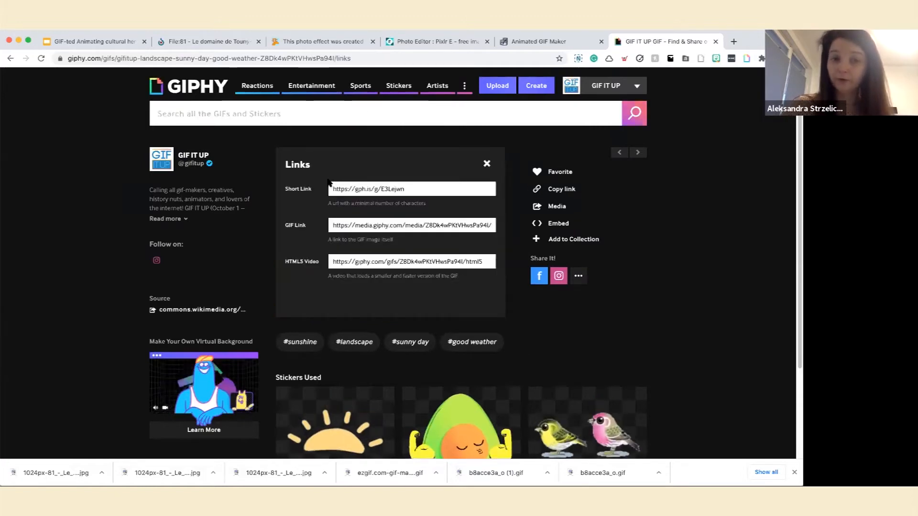
click(364, 226)
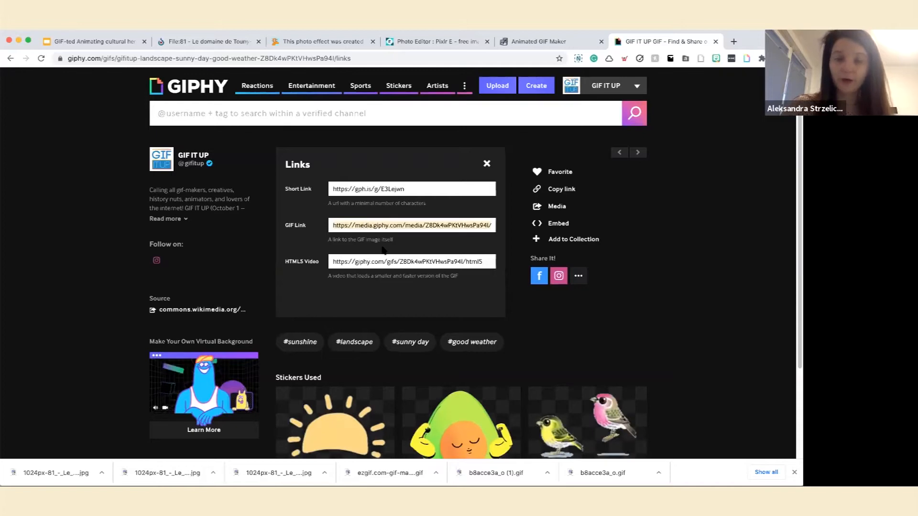
right_click(363, 225)
click(383, 243)
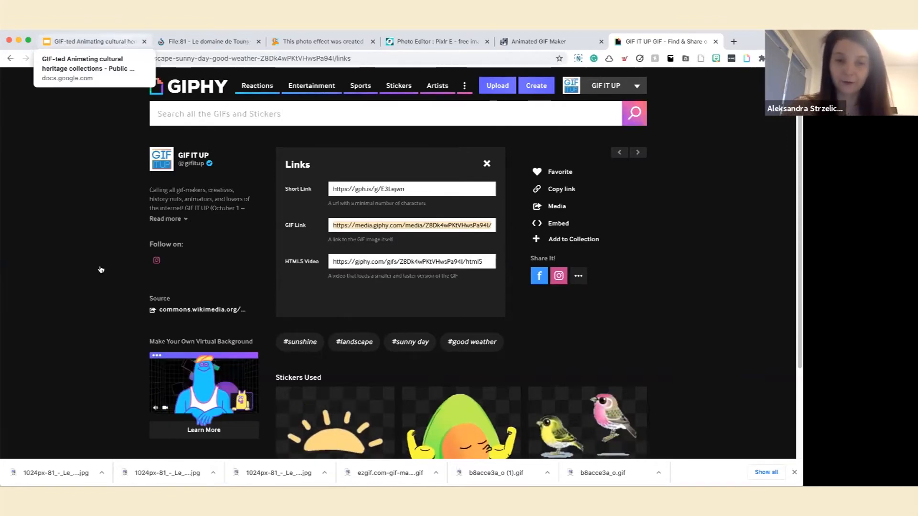
Switch to the Google Slides presentation and show the "Submit your entry" slide.
click(94, 42)
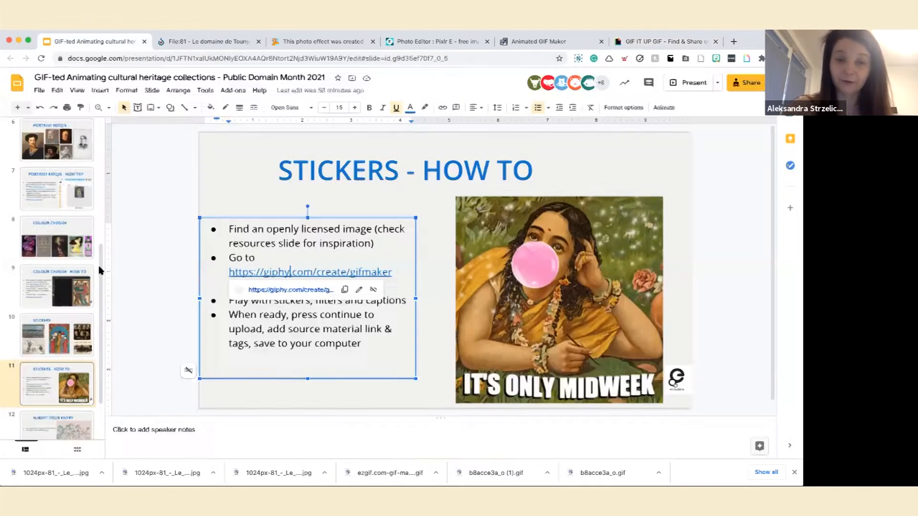
scroll(55, 427, down, 3)
click(53, 424)
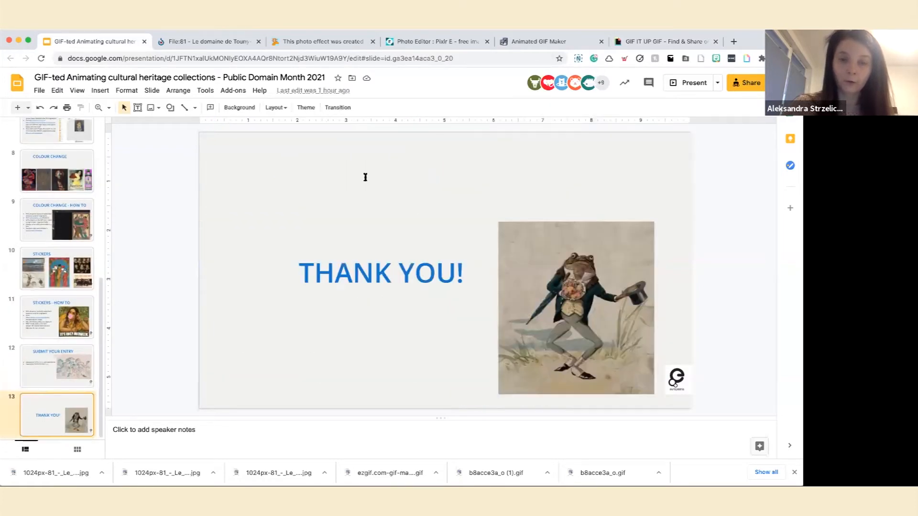
key(Up)
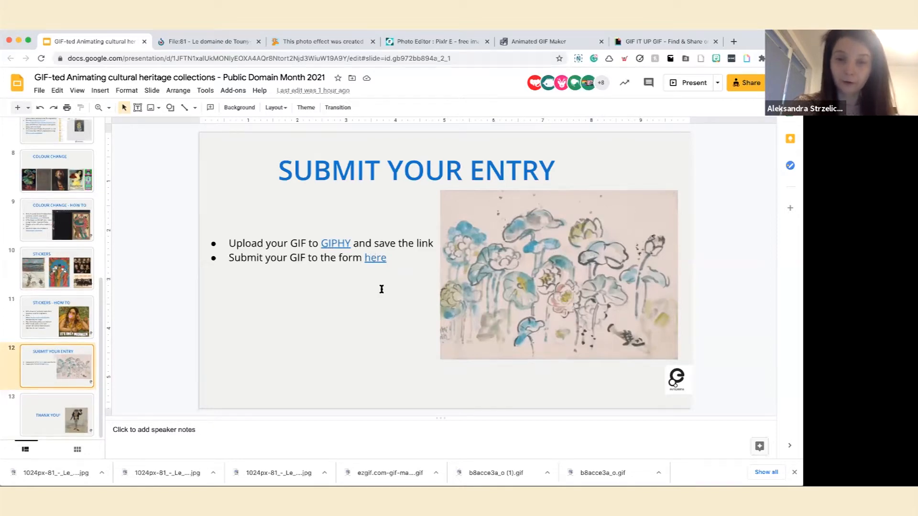
Open the GIF submission form linked on the "Submit your entry" slide and review its fields from the full name to the file upload.
click(395, 277)
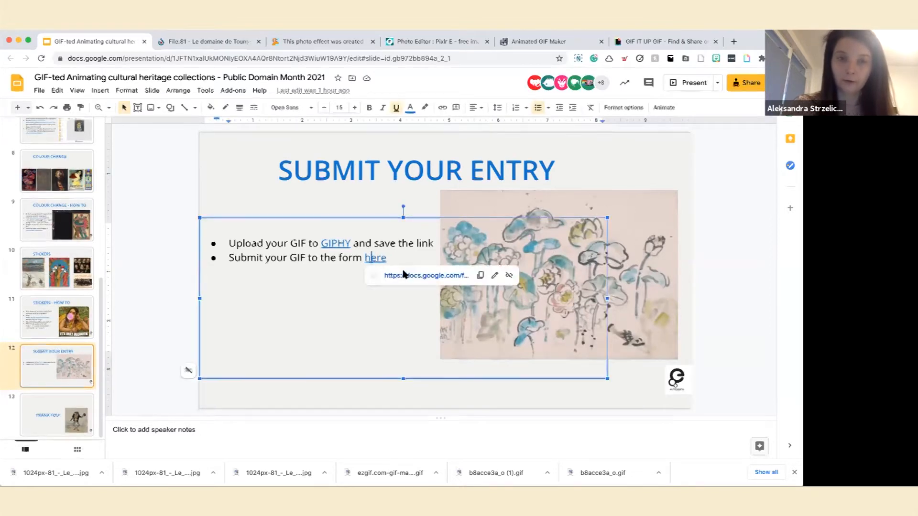
click(404, 274)
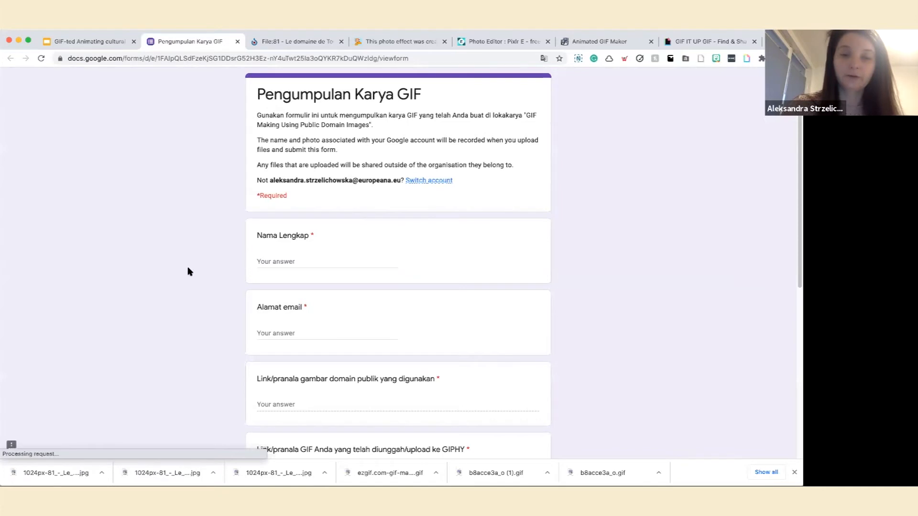
scroll(190, 272, down, 3)
scroll(188, 271, down, 5)
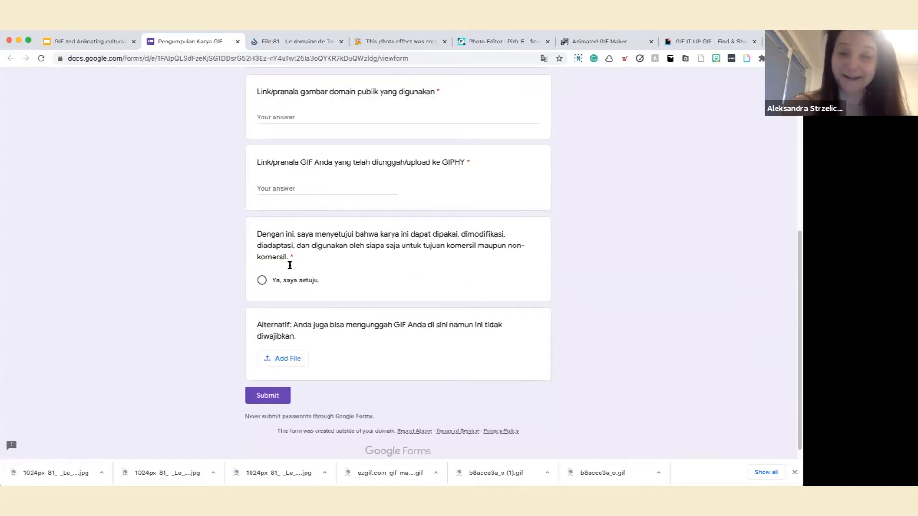
scroll(289, 267, up, 2)
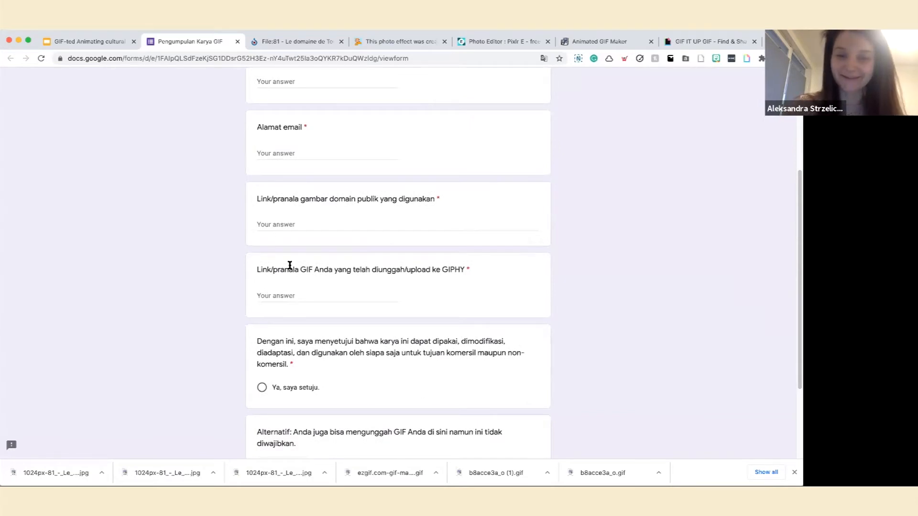
scroll(290, 267, down, 3)
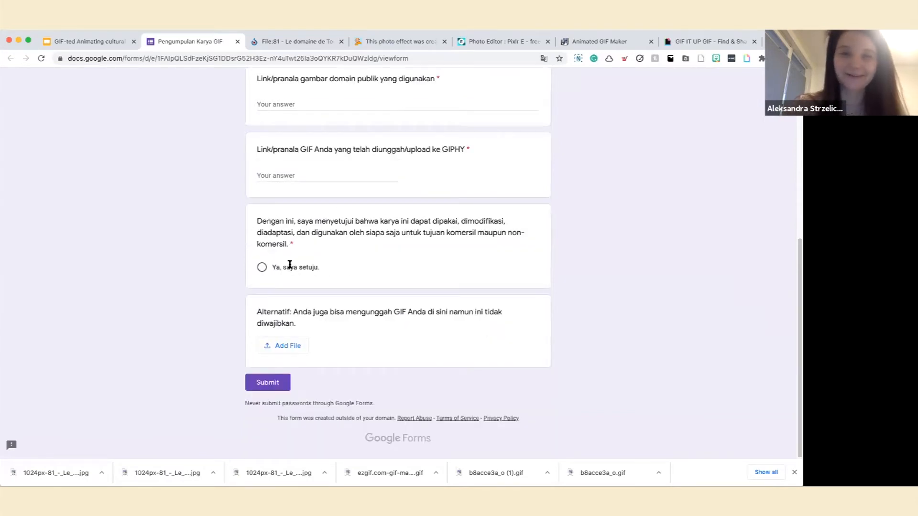
scroll(289, 266, up, 6)
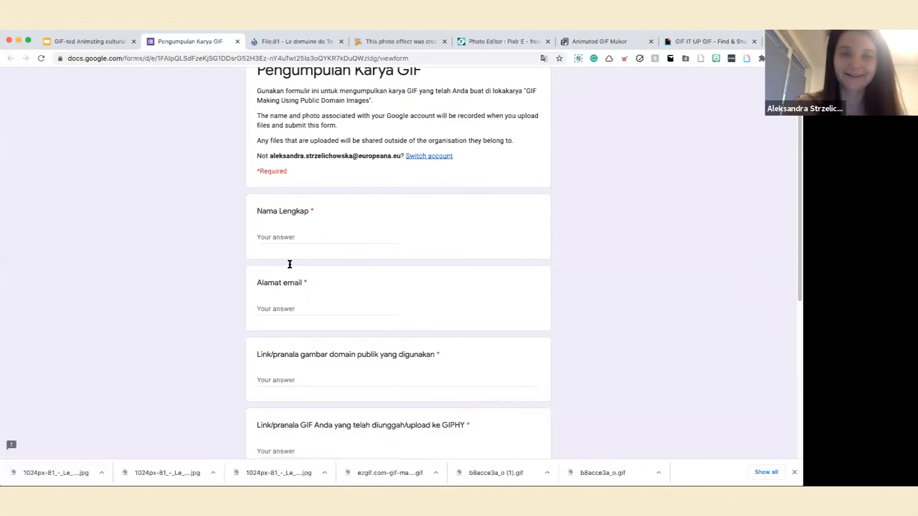
Return to the Google Slides presentation, show the closing "Thank you!" slide, and bring the first slides' thumbnails into view.
click(93, 46)
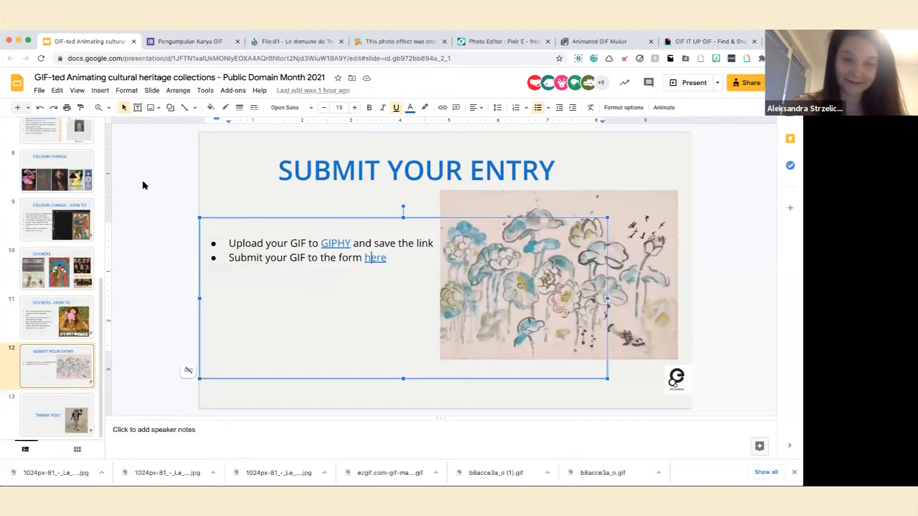
click(144, 185)
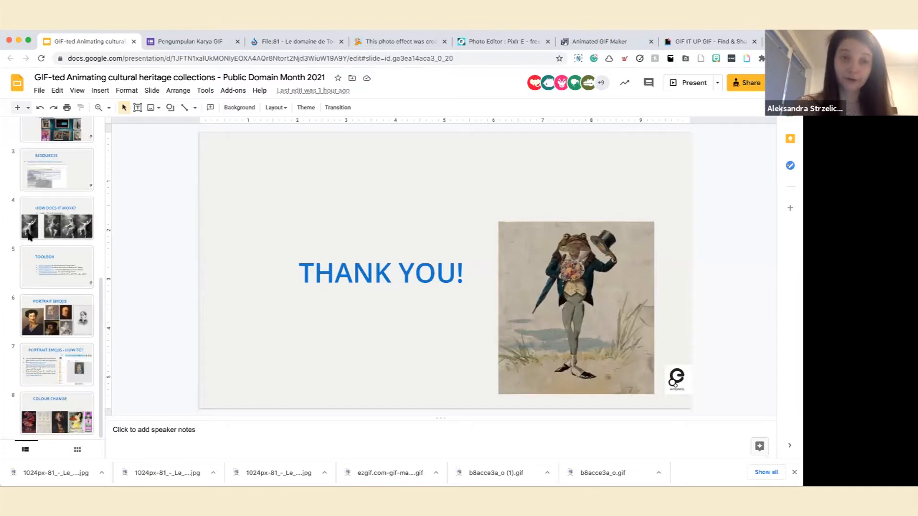
scroll(29, 236, up, 8)
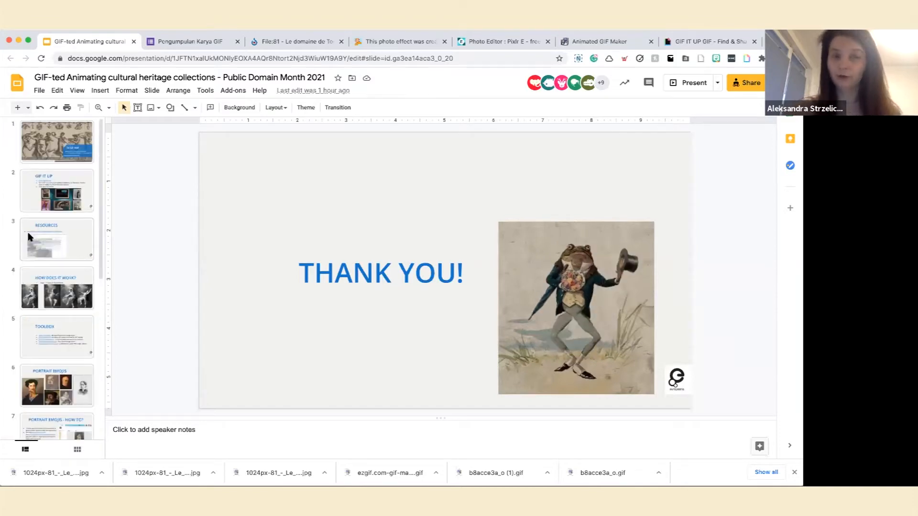